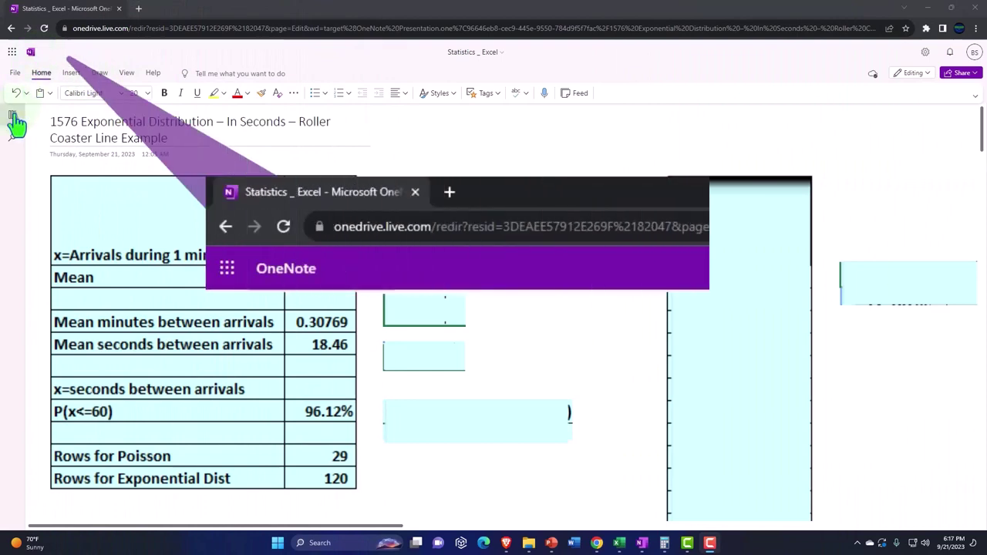
Open the 1120 Getting a Picture transcript in the reading view and translate the whole document into Spanish (Mexico)
left_click(13, 118)
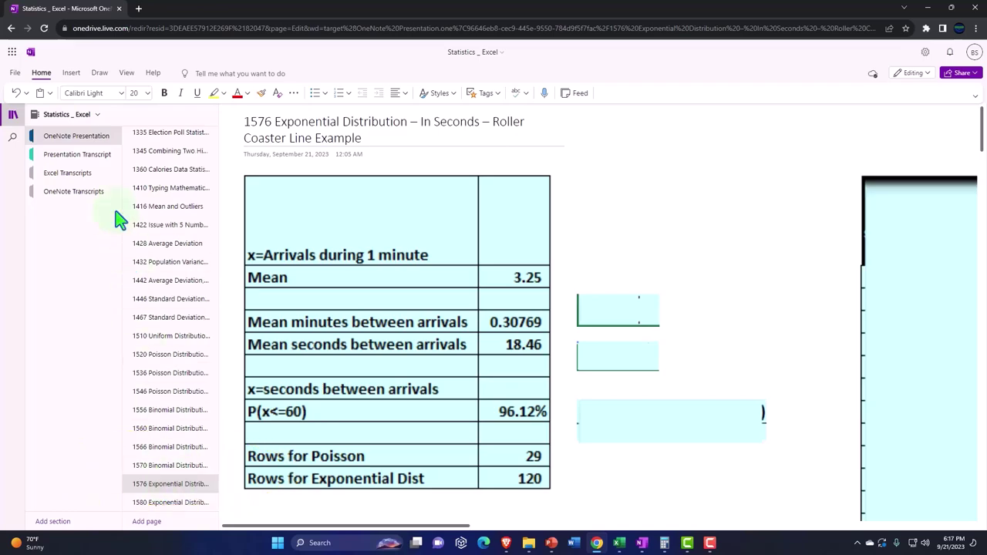
left_click(108, 198)
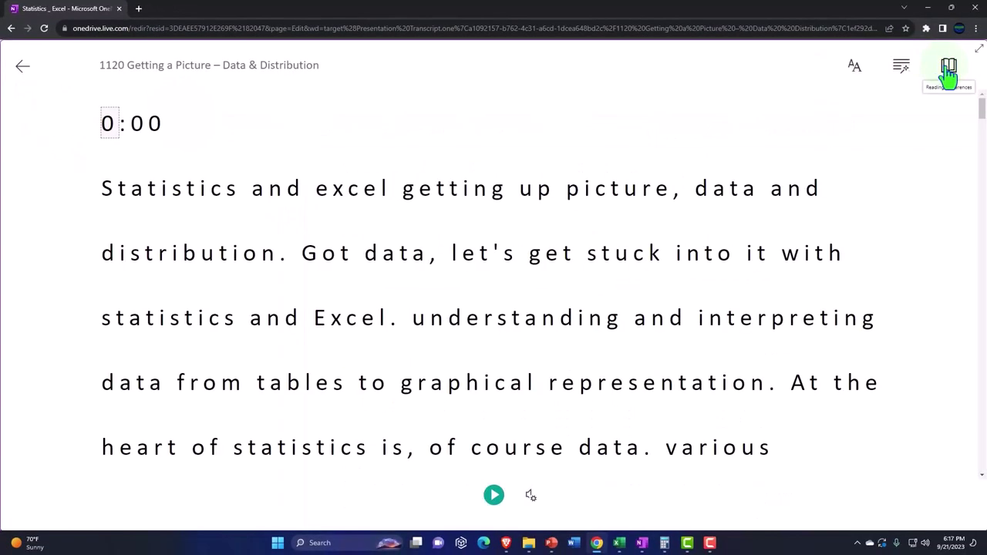
left_click(949, 66)
left_click(948, 273)
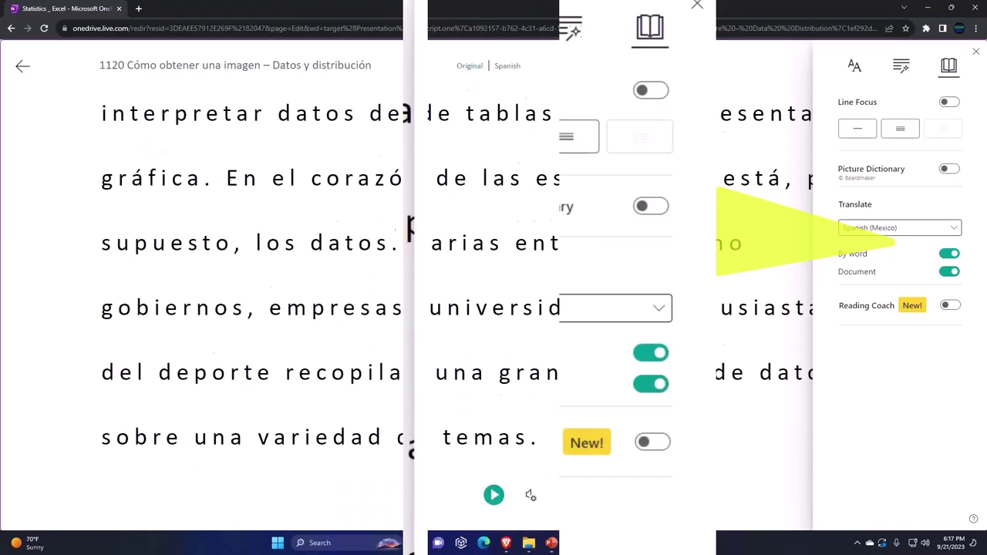
scroll(628, 419, "down", 6)
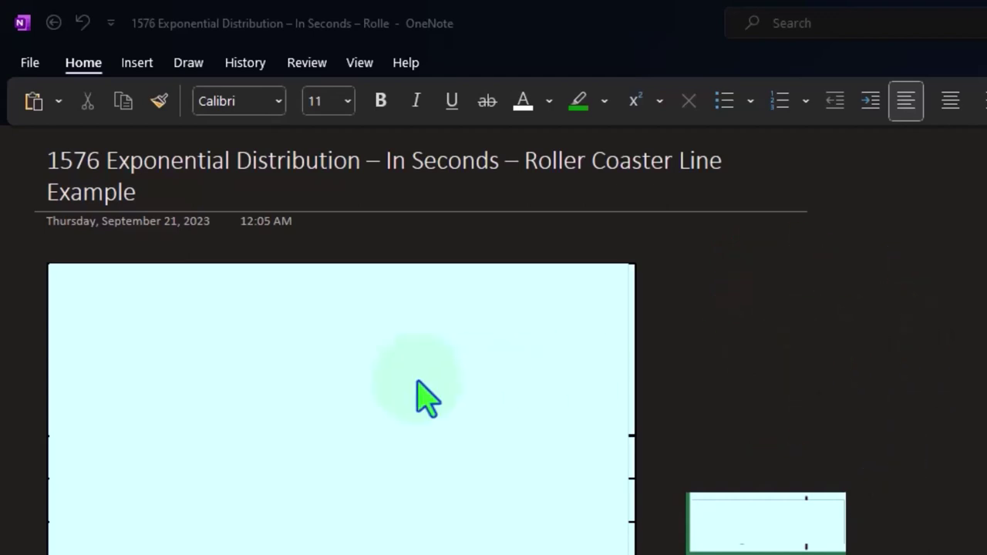
Shrink the blank cover over the arrivals table to reveal the "x=Arrivals during 1 minute" heading and the Mean row
left_click(370, 397)
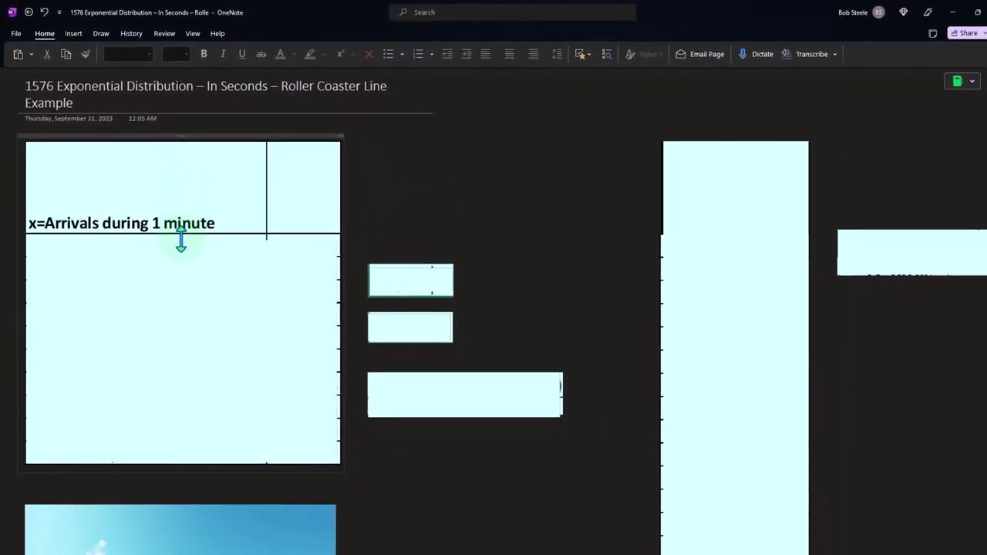
left_click(181, 241)
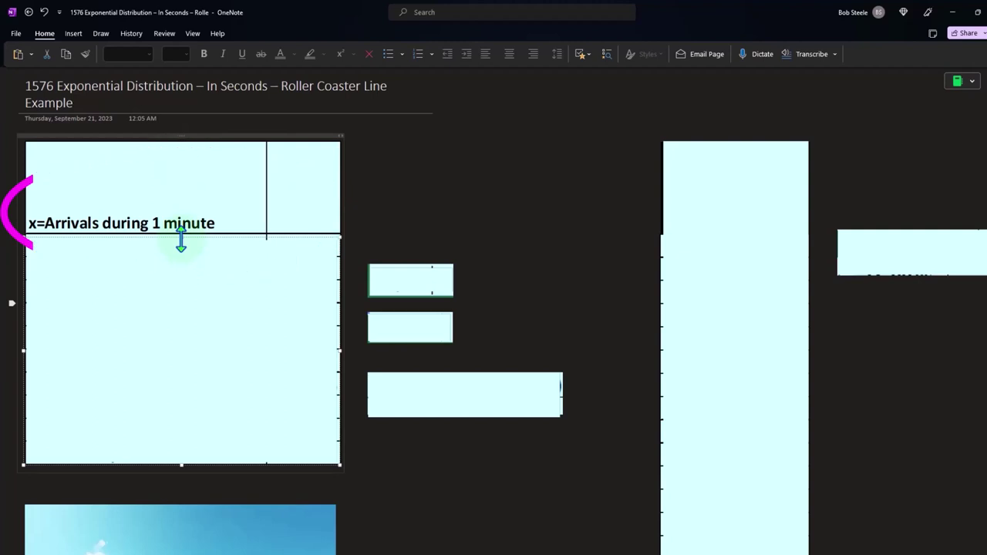
scroll(207, 349, "down", 3)
scroll(207, 350, "up", 1)
scroll(210, 351, "up", 2)
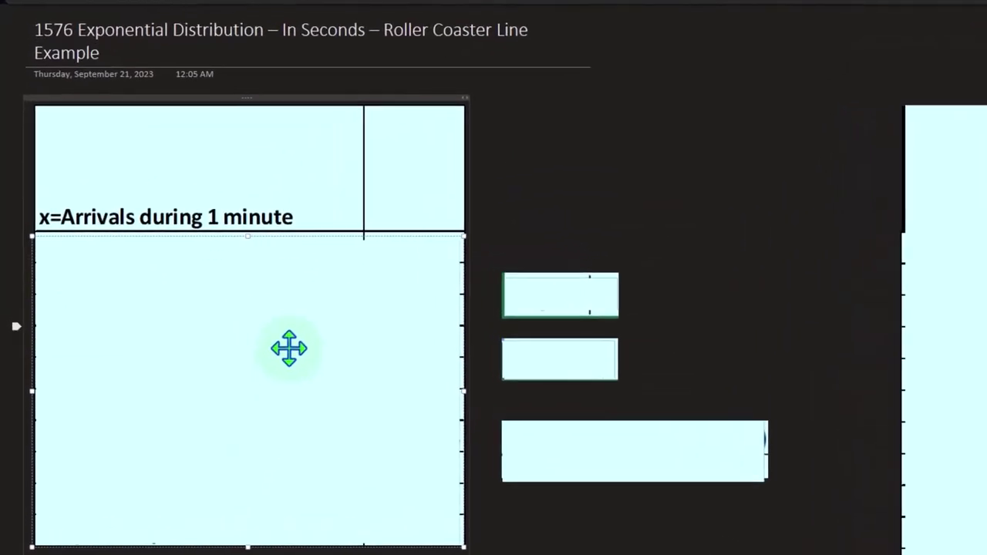
left_click_drag(250, 237, 243, 267)
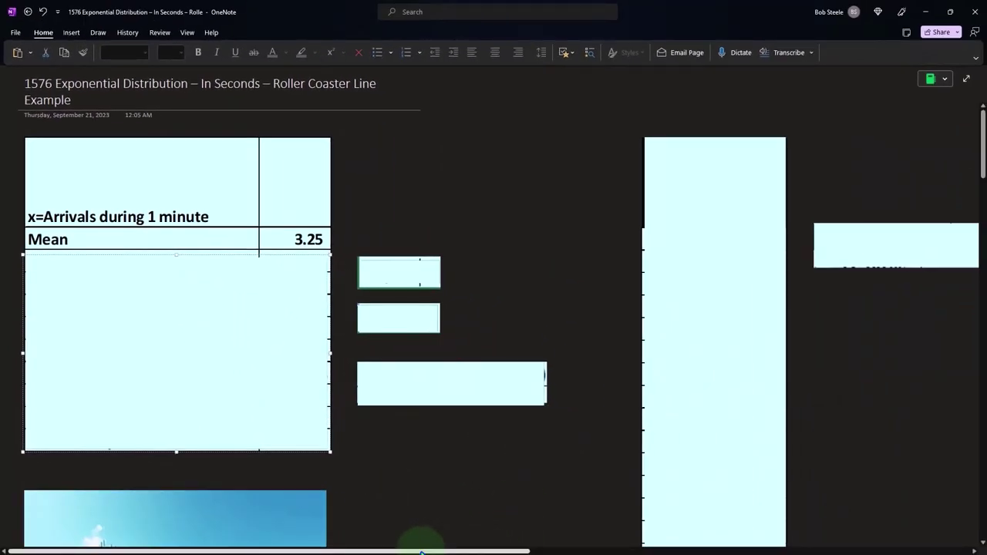
Shrink the cover over the Poisson table to reveal the arrivals column and the P(x) value for 0 arrivals
scroll(434, 535, "right", 2)
left_click(616, 417)
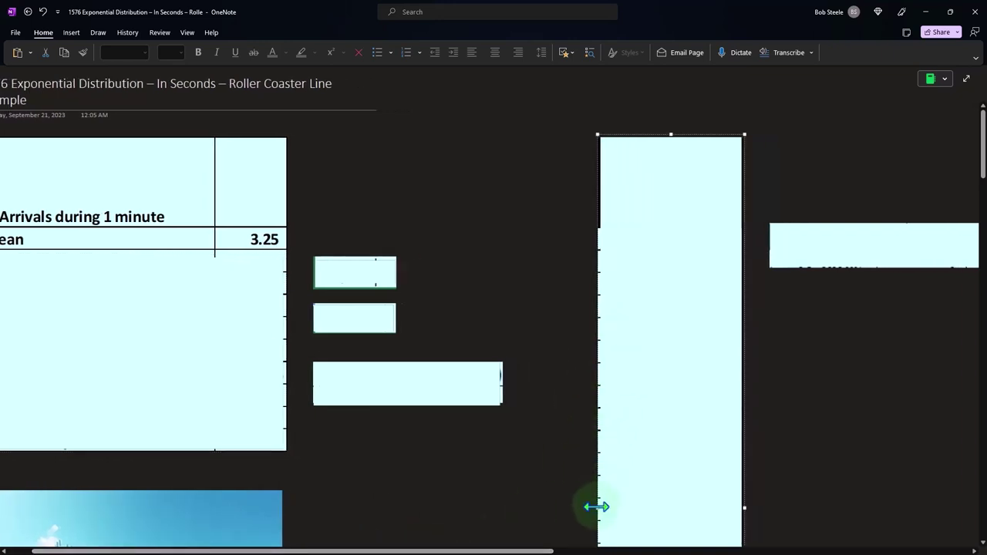
left_click_drag(597, 507, 668, 503)
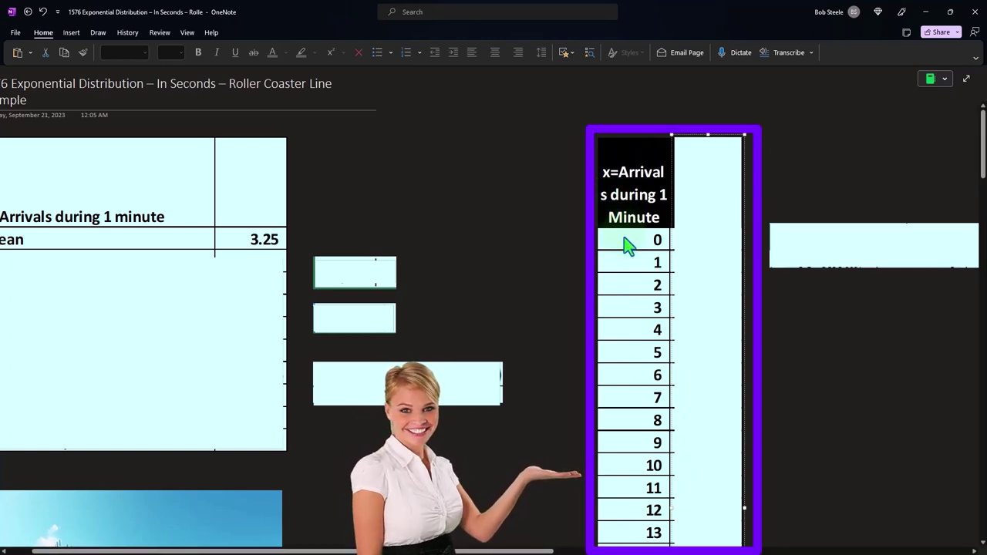
left_click_drag(708, 137, 712, 255)
Delete the blank cover hiding the POISSON.DIST formula beside the Poisson table
left_click(816, 249)
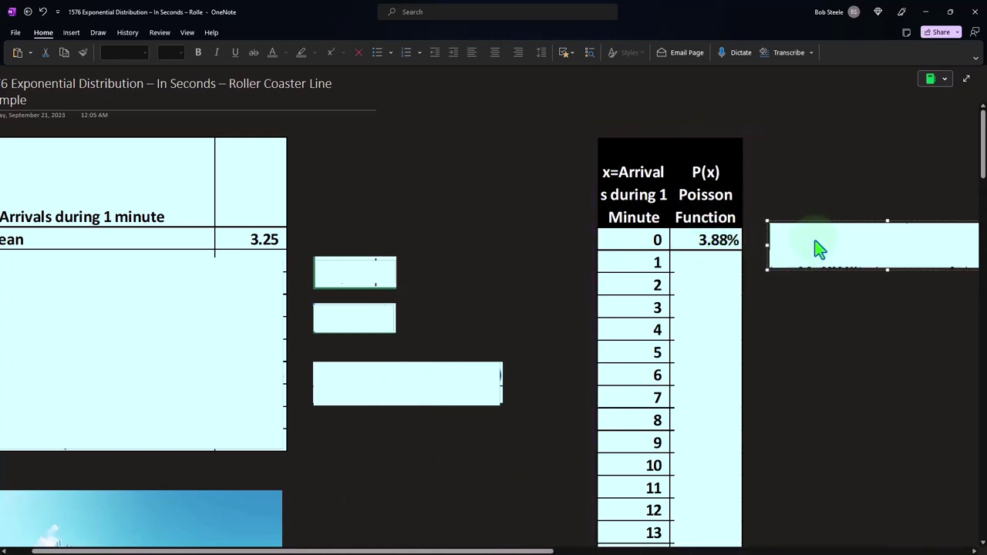
key("Delete")
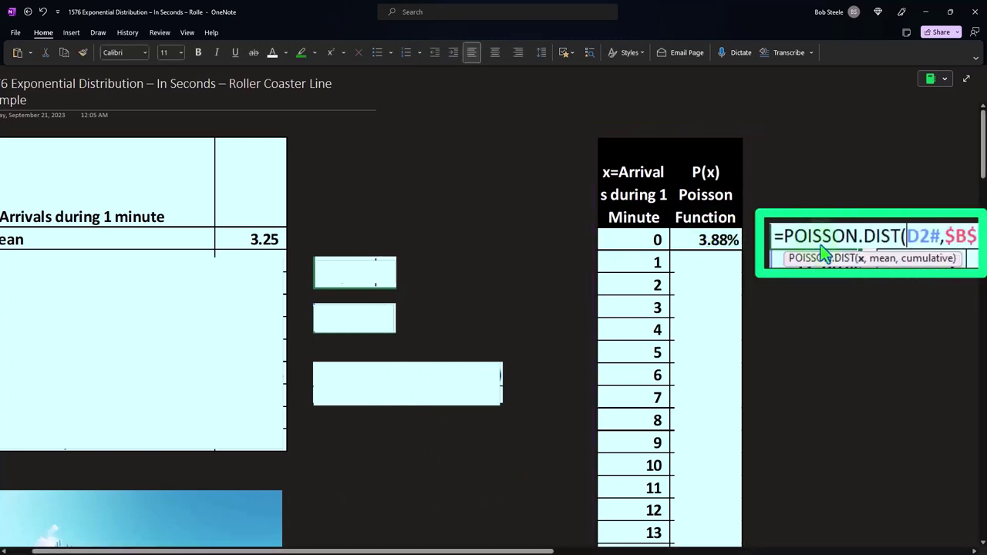
scroll(513, 540, "right", 3)
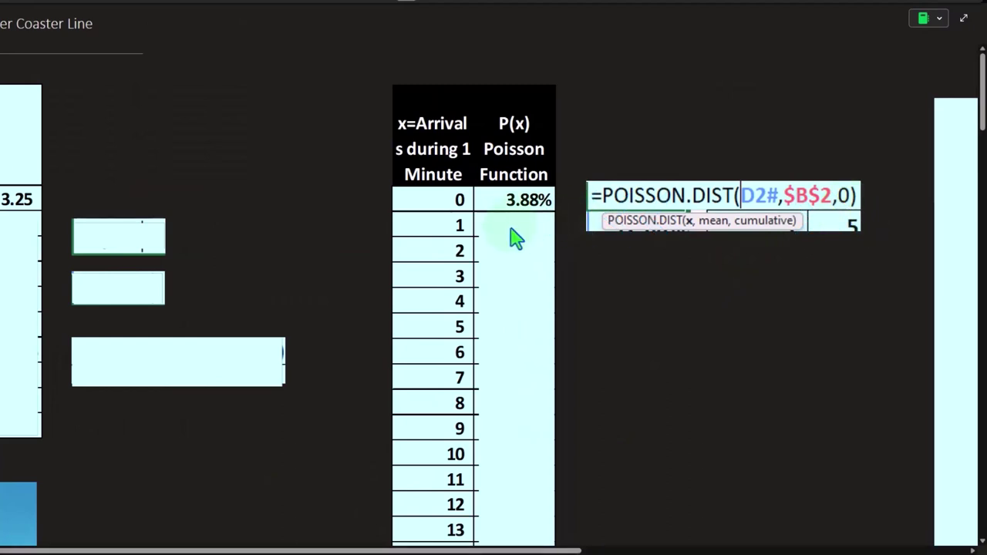
Shrink the P(x) column's cover further to reveal the Poisson probabilities for 1 and 2 arrivals
left_click_drag(516, 224, 518, 243)
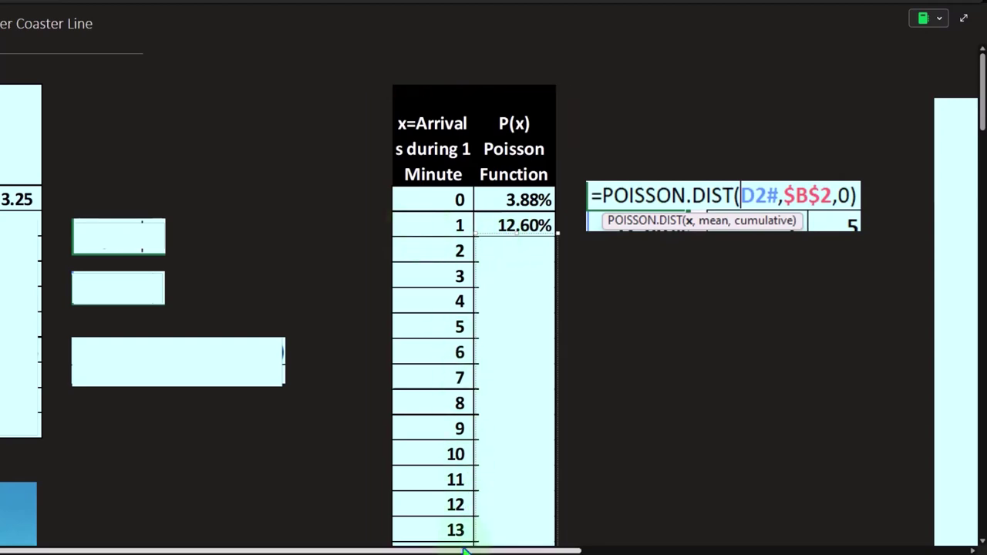
scroll(393, 536, "left", 3)
left_click_drag(657, 240, 654, 271)
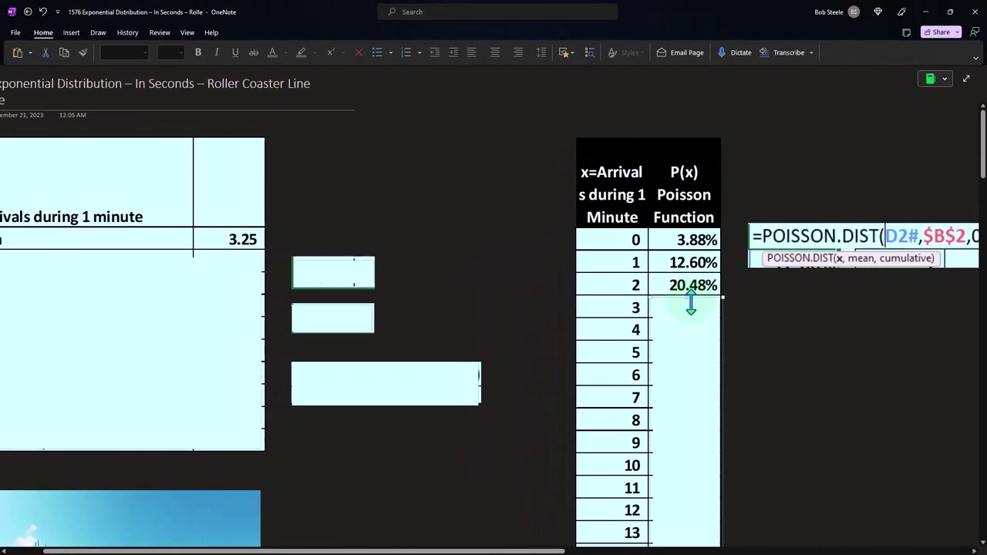
Add 3.88, 12.6 and 20.48 in the calculator beside the Poisson table and close the calculator
left_click_drag(984, 254, 712, 310)
left_click(705, 371)
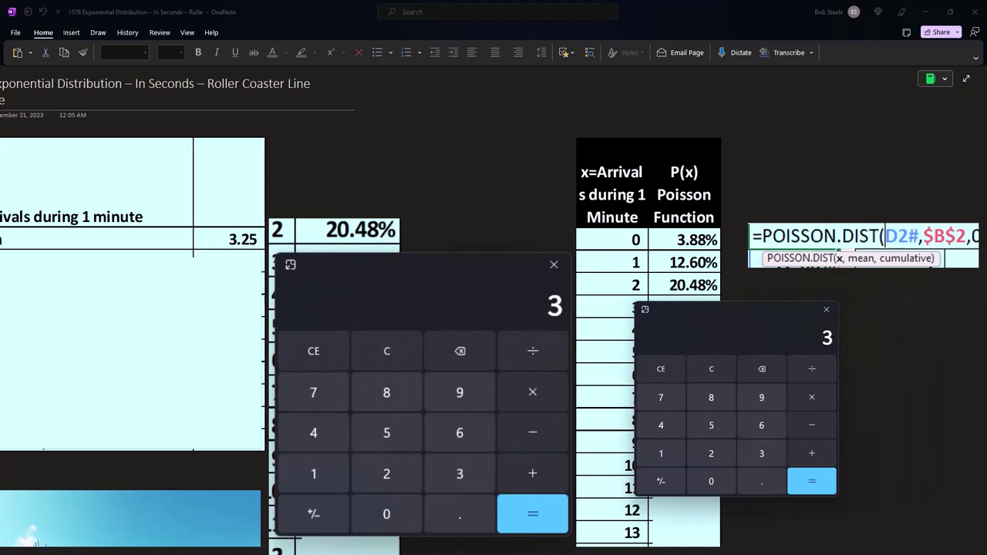
type(".88+12.6+")
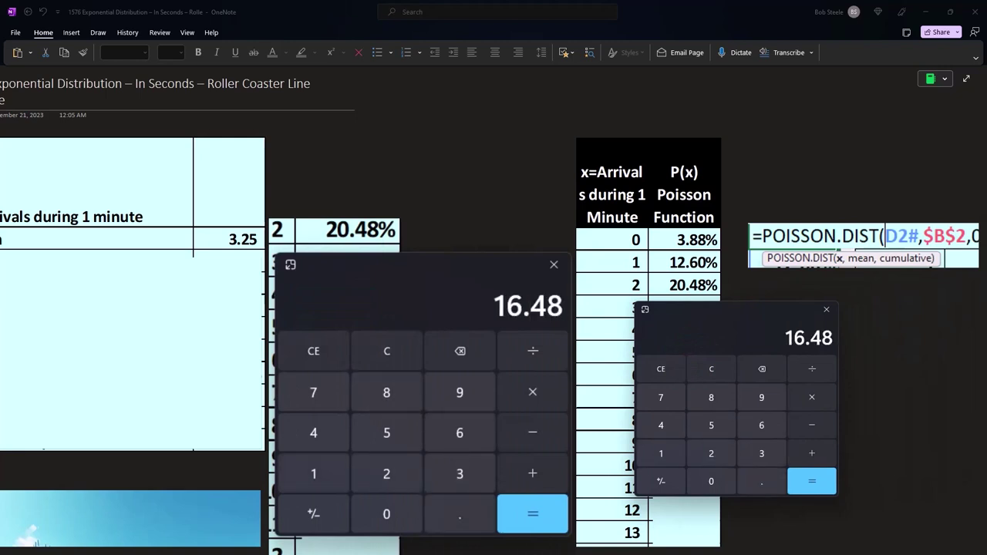
type("20.48+")
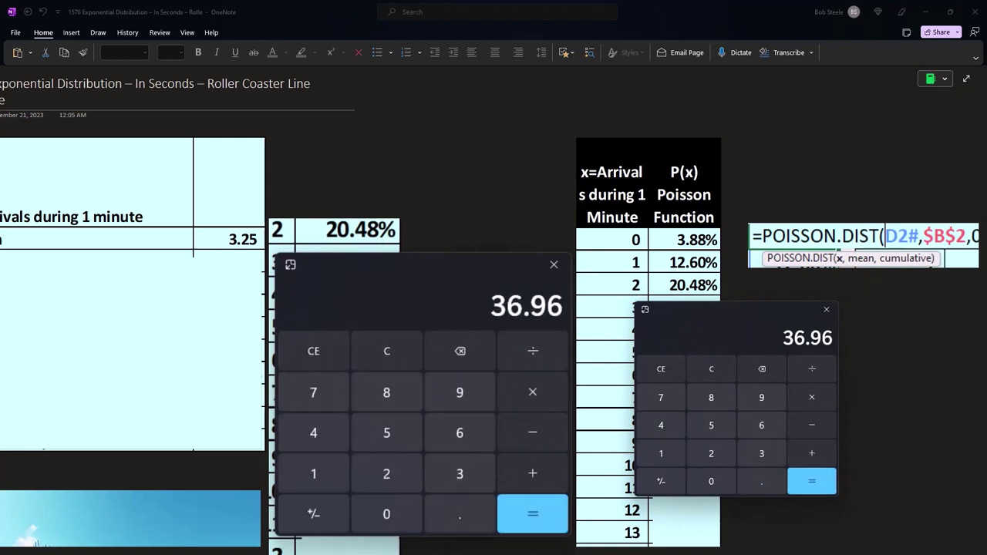
key("alt+F4")
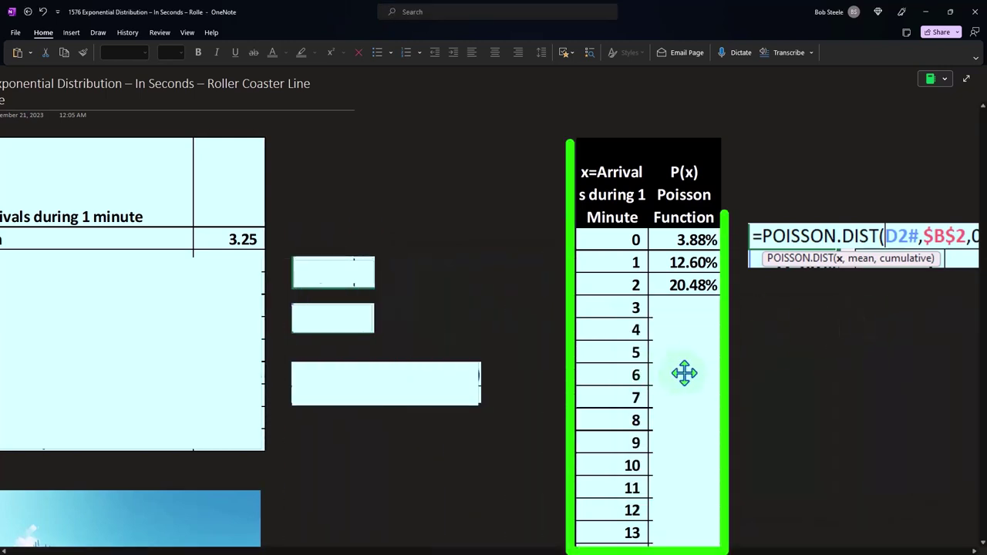
Delete the cover over the remaining P(x) Poisson values and bring the P(x) Poisson Function chart into view
key("Delete")
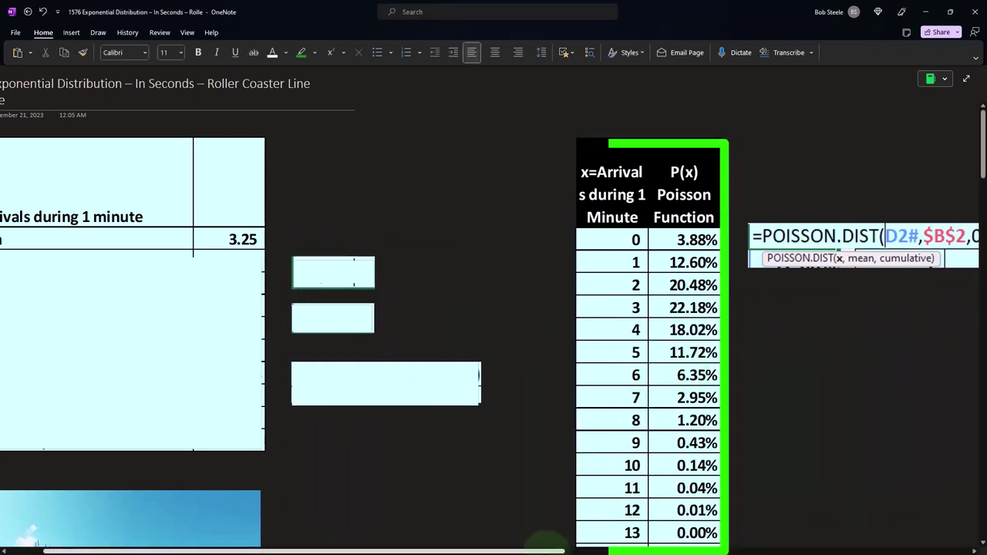
scroll(718, 532, "right", 5)
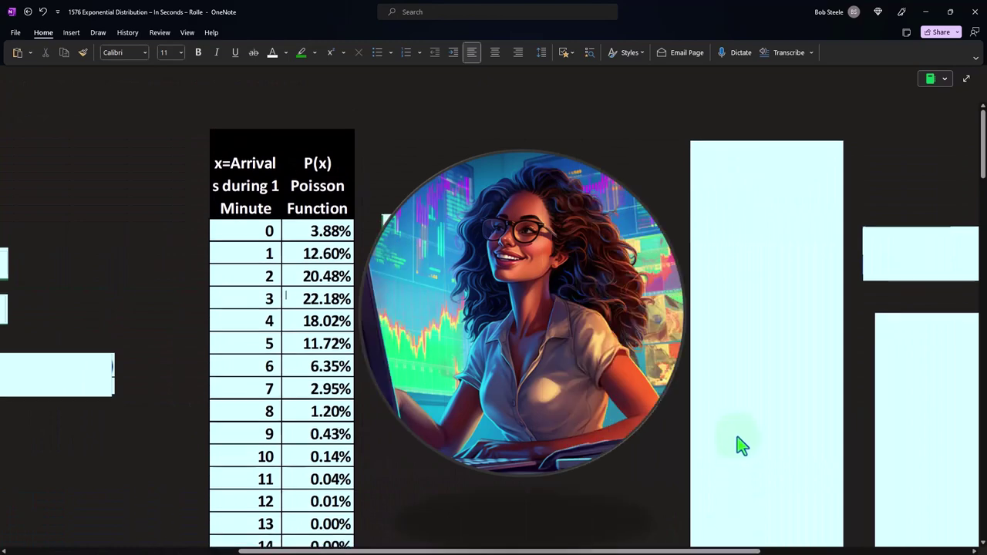
scroll(741, 446, "down", 5)
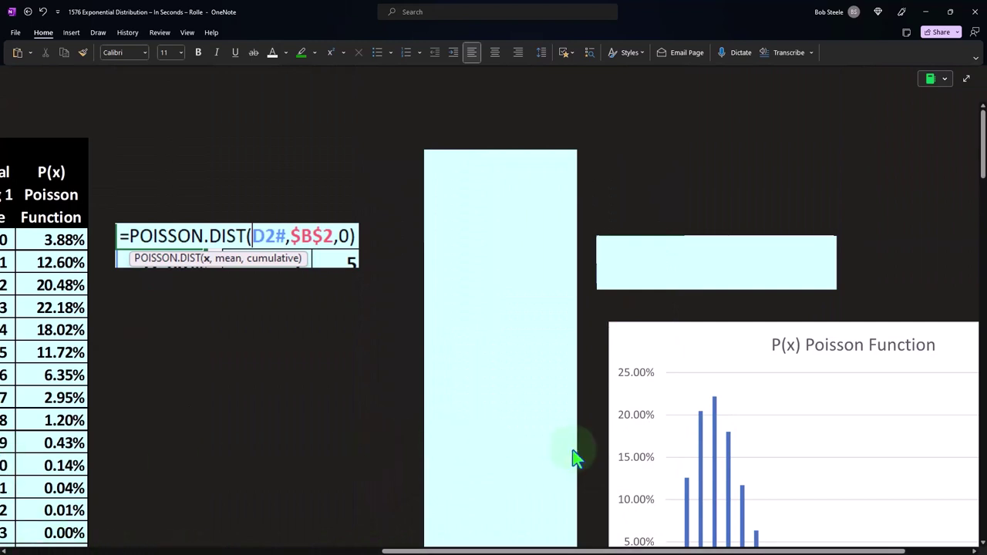
scroll(667, 550, "right", 1)
scroll(666, 550, "right", 1)
scroll(725, 441, "down", 3)
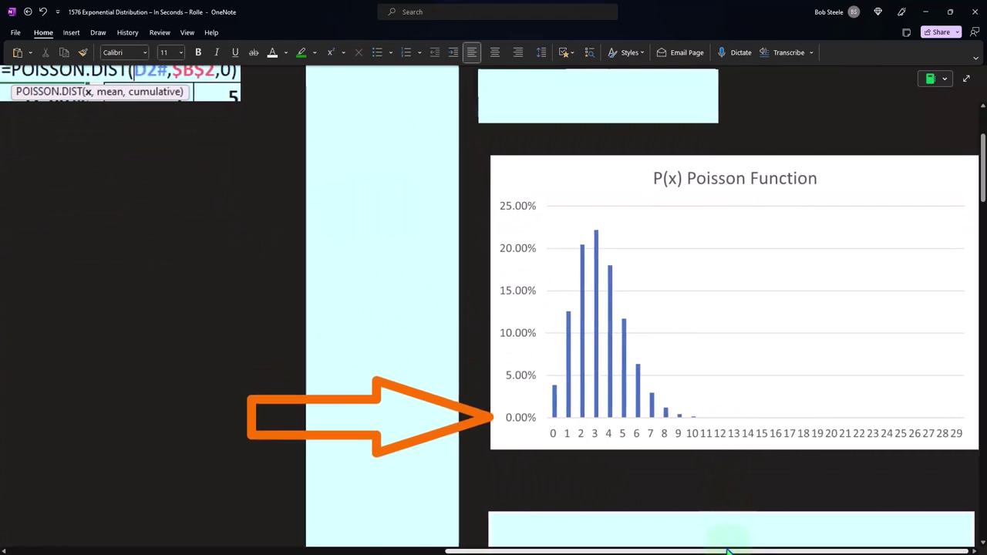
Shrink the cover over the arrivals table to reveal the "Mean minutes between arrivals" row
scroll(729, 550, "left", 9)
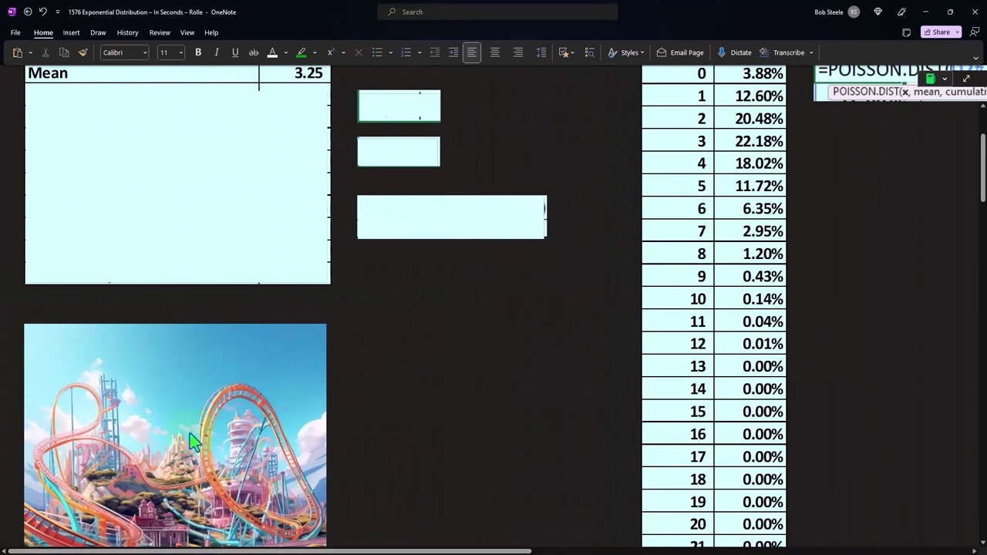
scroll(189, 433, "up", 3)
left_click_drag(175, 251, 172, 286)
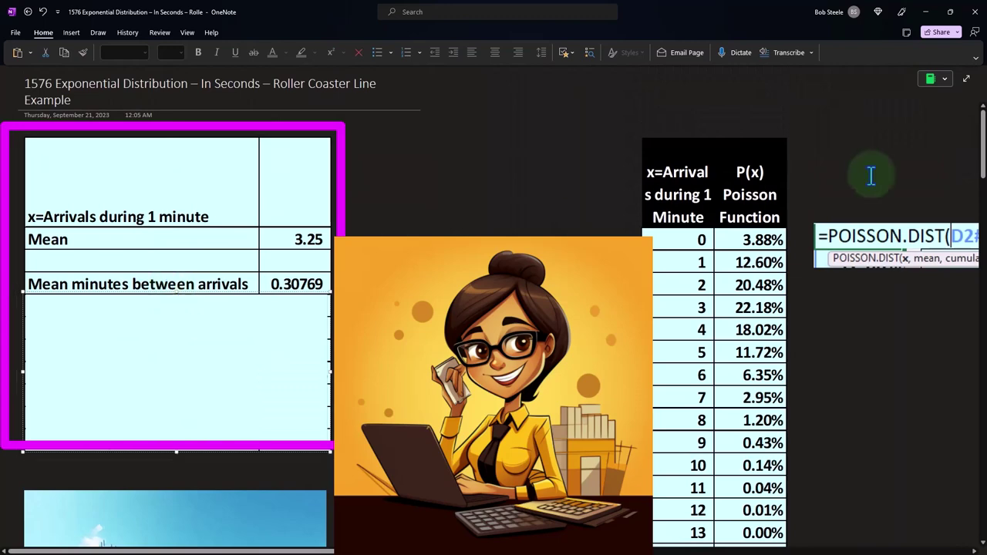
Switch to the calculator, place it beside the arrivals table and divide 1 by 3.25
key("alt+Tab")
left_click_drag(587, 194, 428, 193)
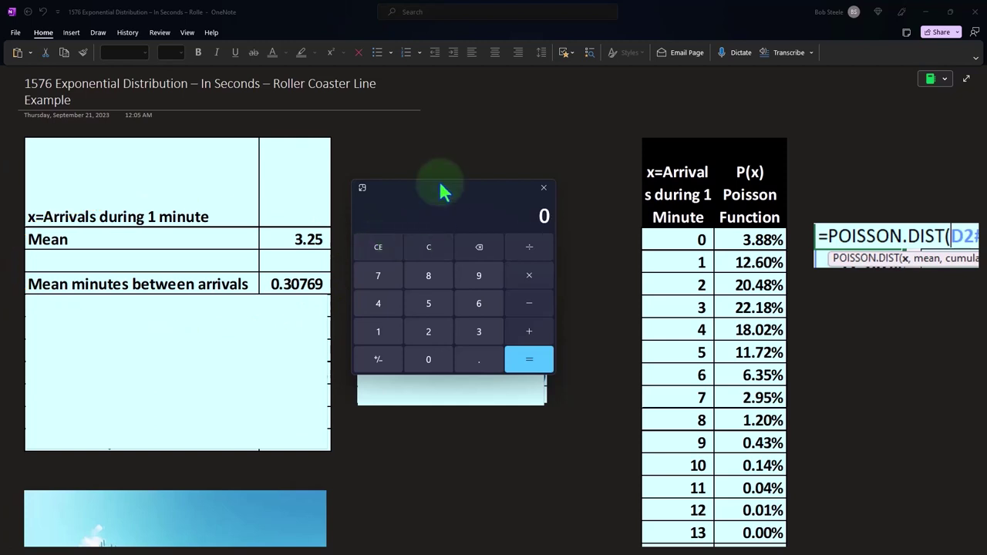
type("3.25")
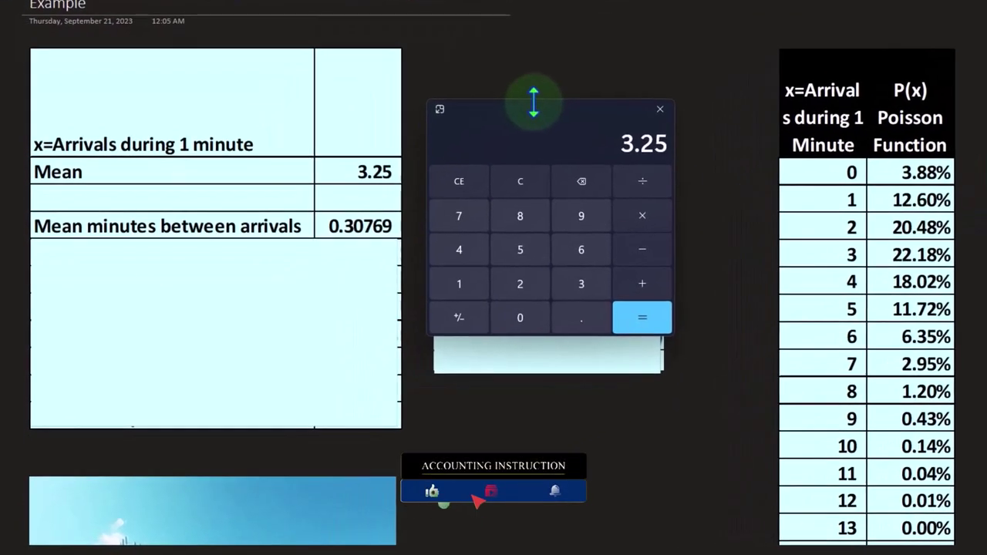
left_click(532, 192)
type("1")
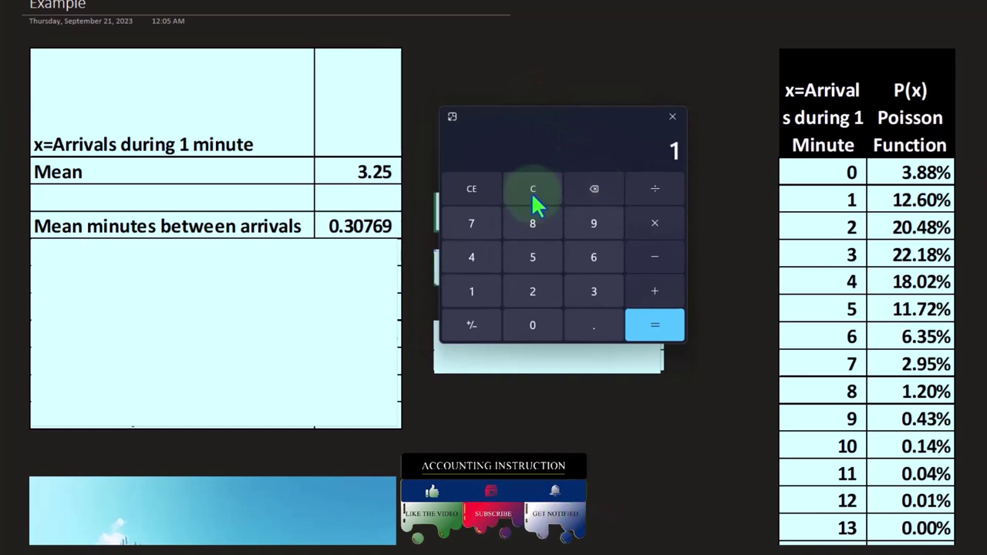
type("/3.25")
key("Return")
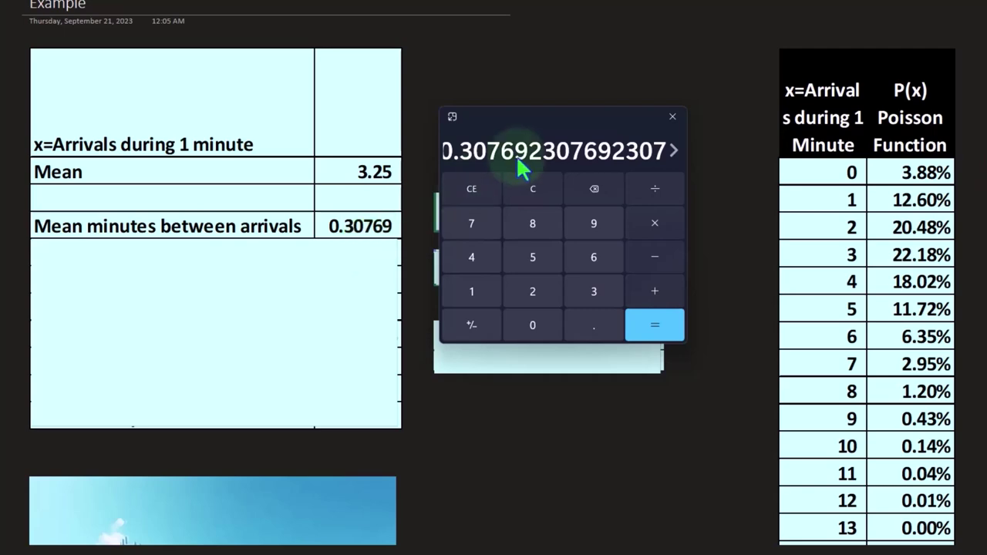
Move the calculator aside and uncover the "Mean seconds between arrivals" row and the formulas =1/B2 and =B4*60
left_click_drag(529, 118, 800, 116)
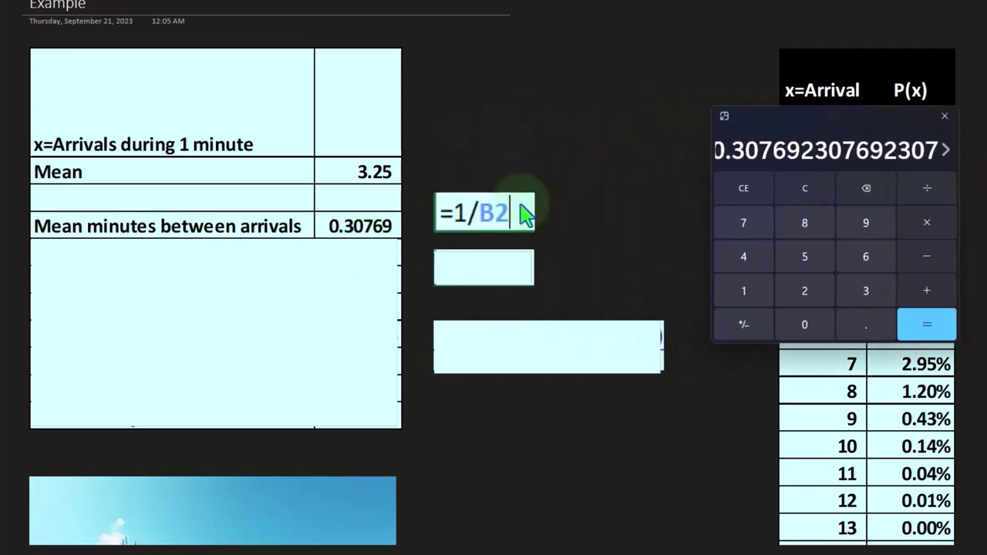
left_click(316, 282)
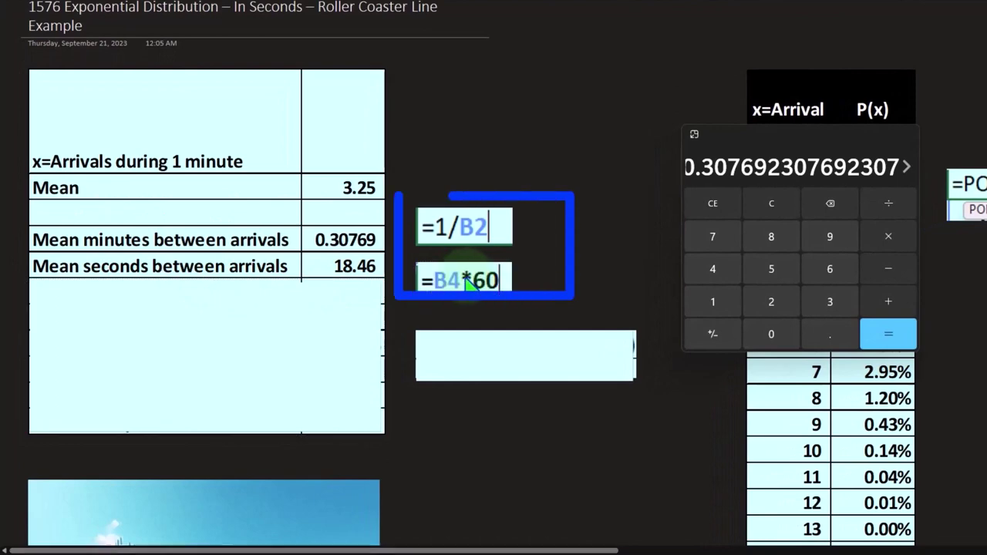
Multiply the calculator's current result by 60 to convert minutes between arrivals into seconds
left_click(887, 238)
type("60")
key("Return")
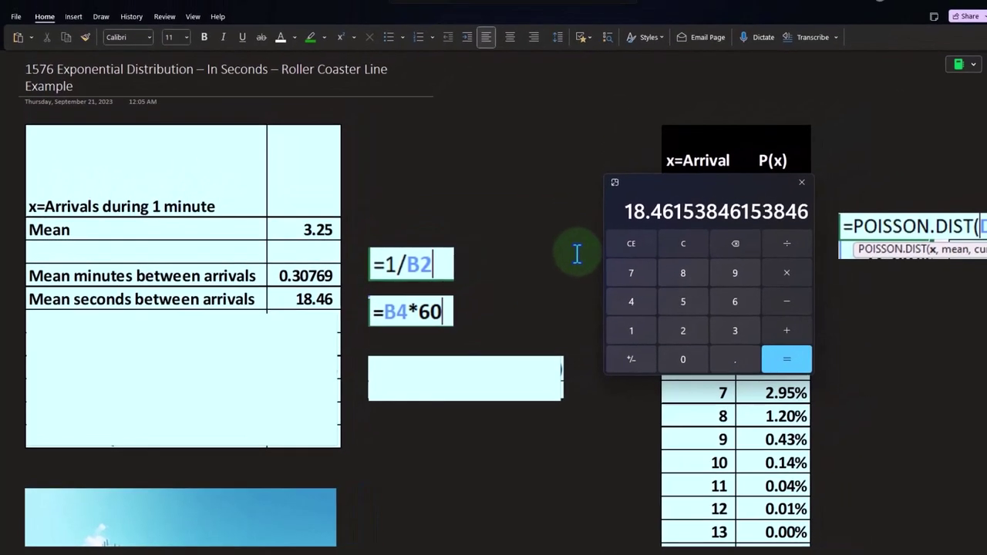
Shrink the cover over the arrivals table to reveal the "x=seconds between arrivals" heading
left_click(280, 362)
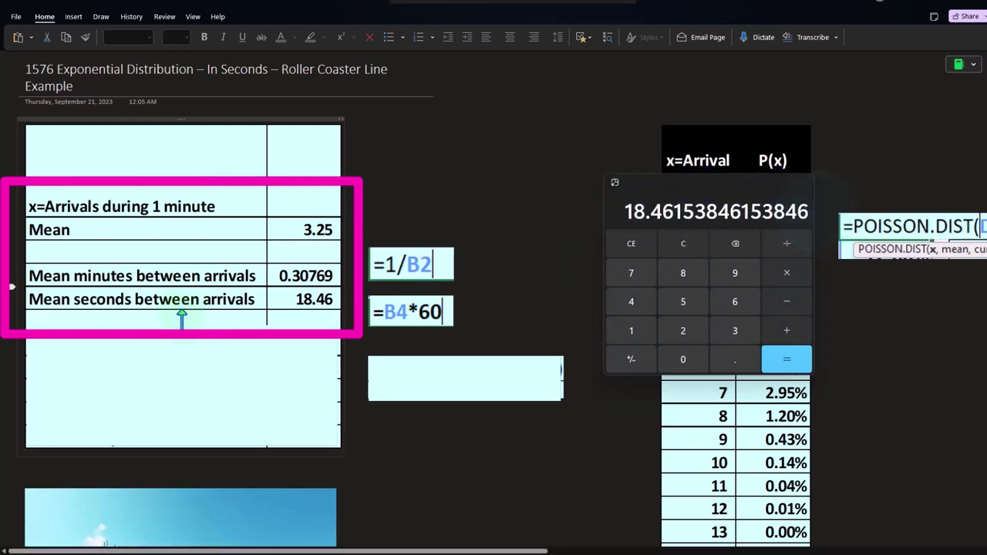
left_click_drag(182, 313, 180, 363)
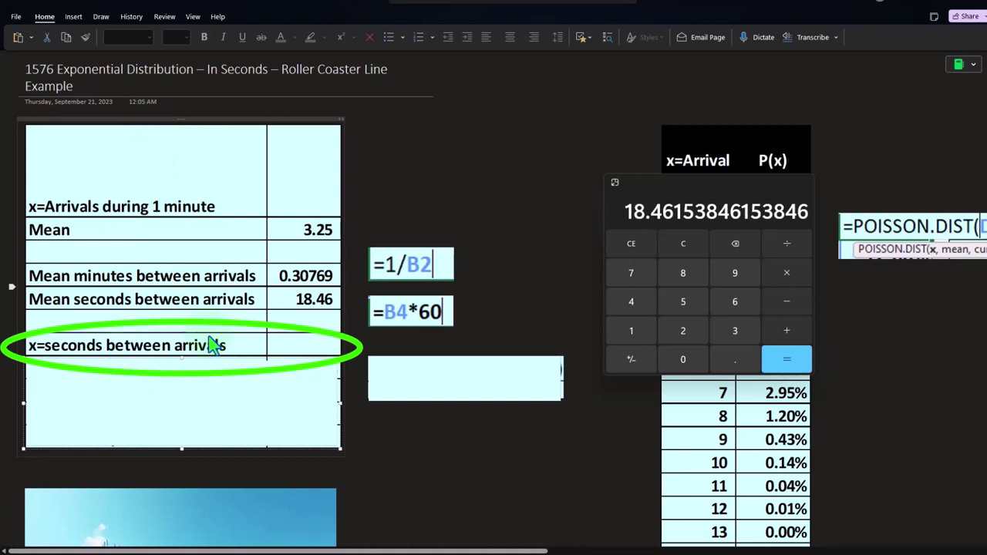
left_click(152, 223)
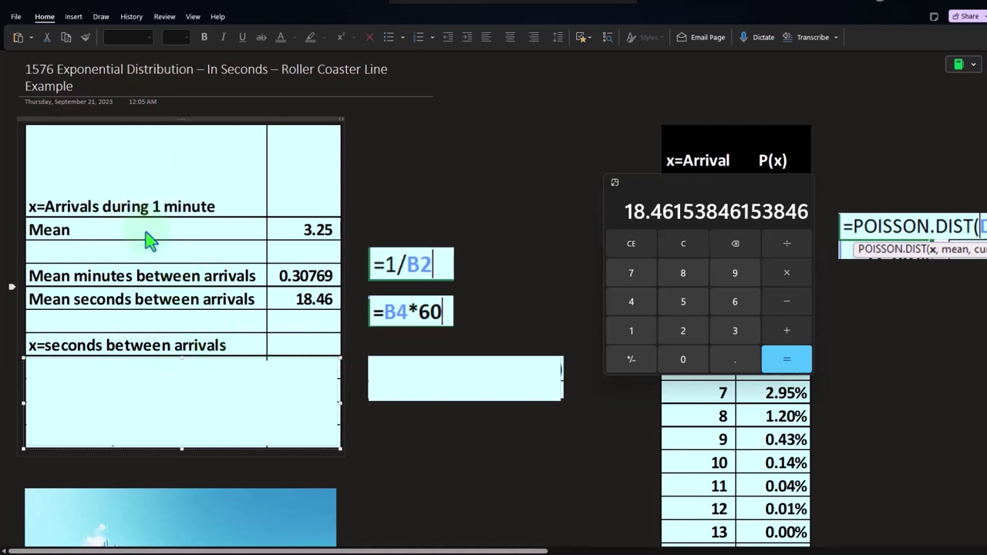
Uncover the P(x<=60) row in the arrivals table and the formula =EXPON.DIST(60,1/B5,1) beside it
left_click_drag(178, 368, 178, 390)
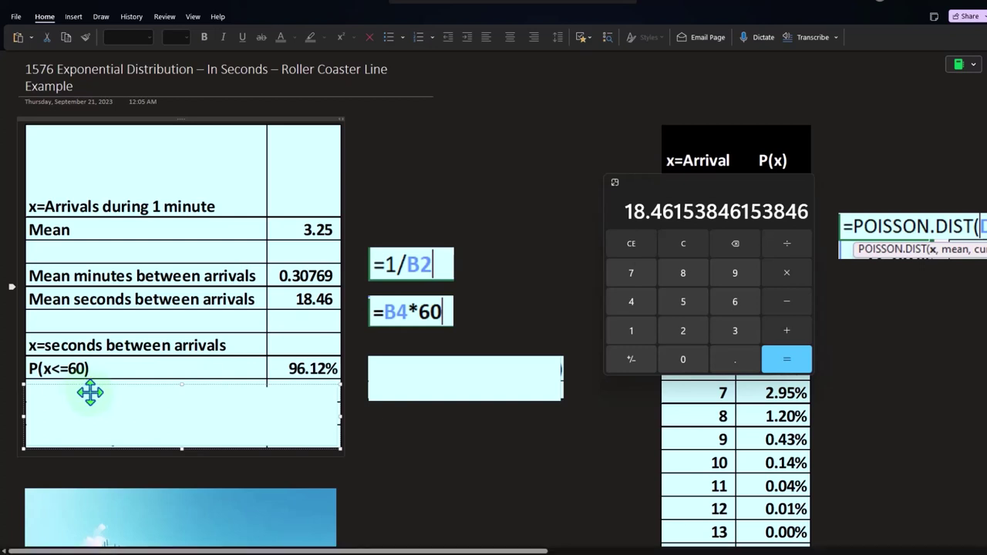
left_click(436, 381)
key("Delete")
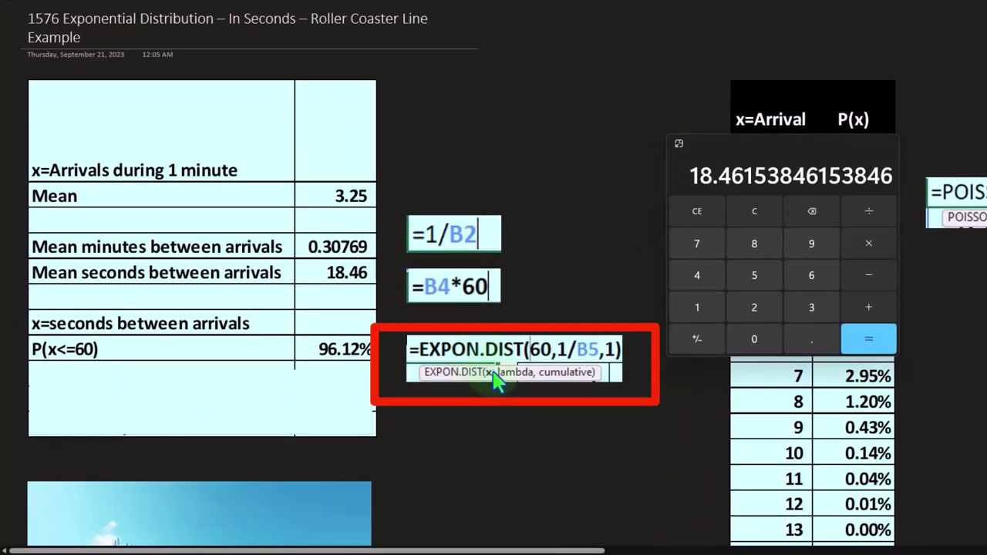
left_click(492, 385)
left_click(352, 301)
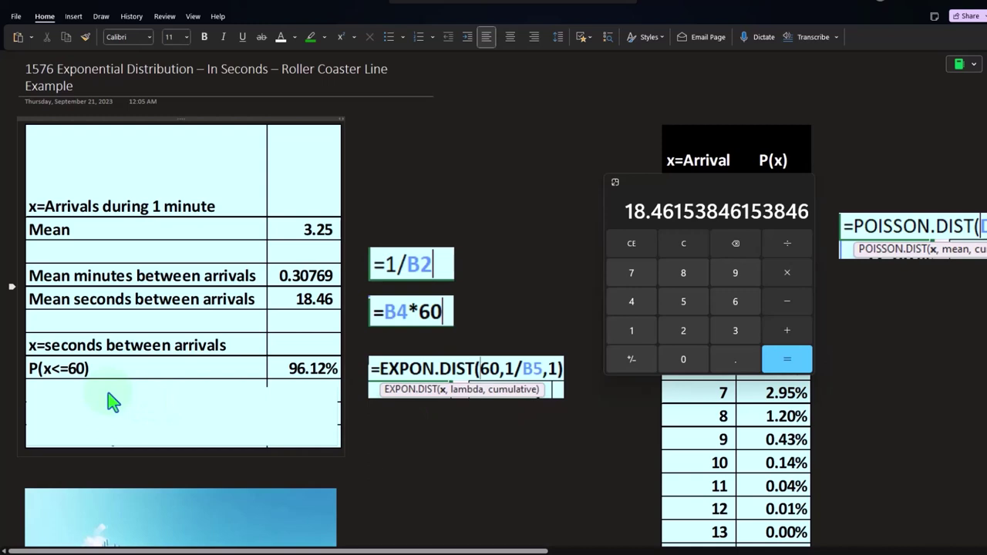
Remove the remaining cover from the arrivals table to reveal the "Rows for Poisson" and "Rows for Exponential Dist" rows, and compare them with the Poisson table
left_click(139, 407)
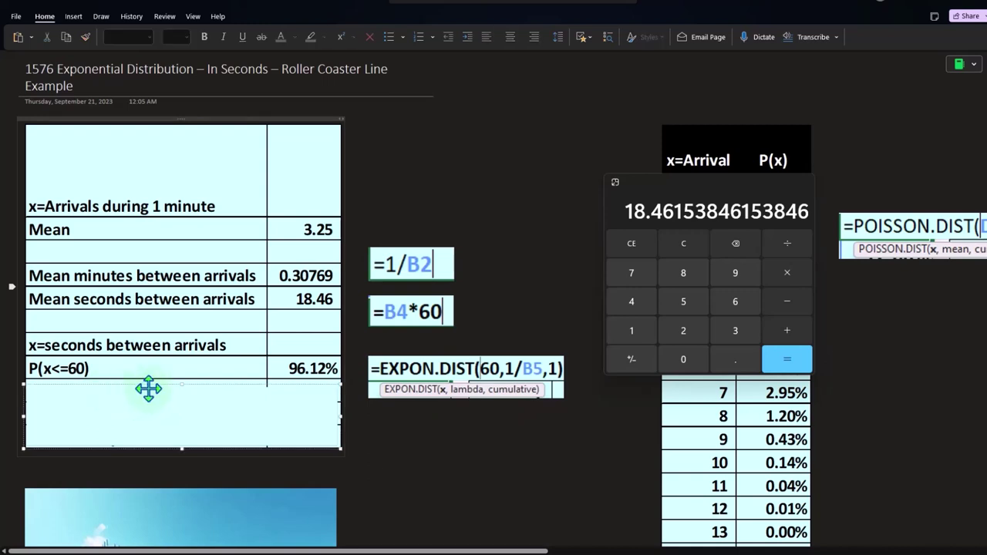
key("ctrl+a")
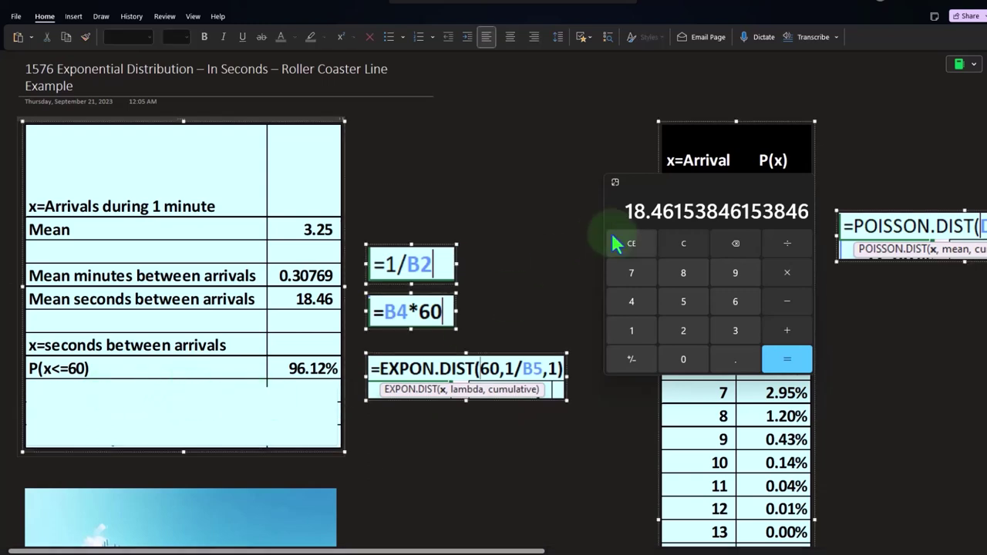
left_click(587, 262)
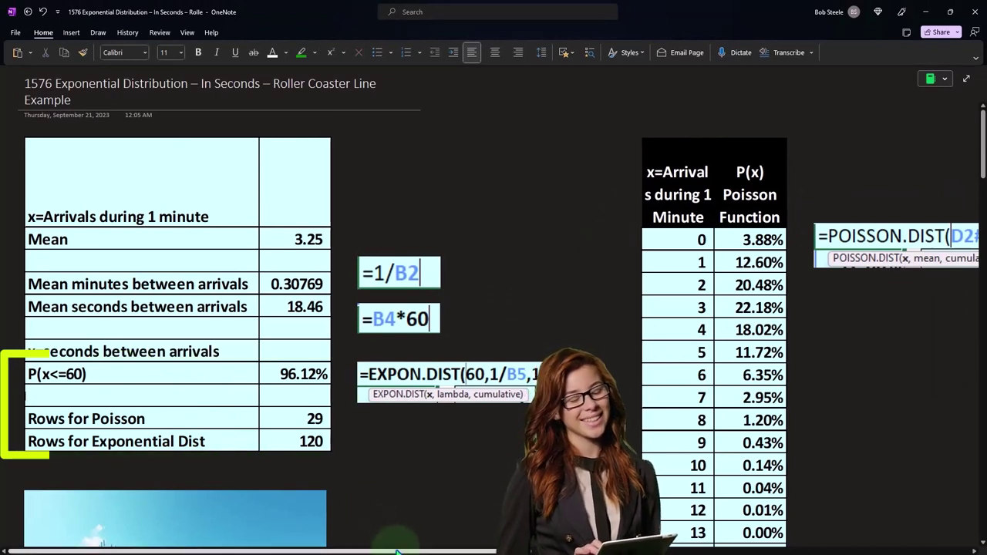
left_click_drag(397, 551, 482, 551)
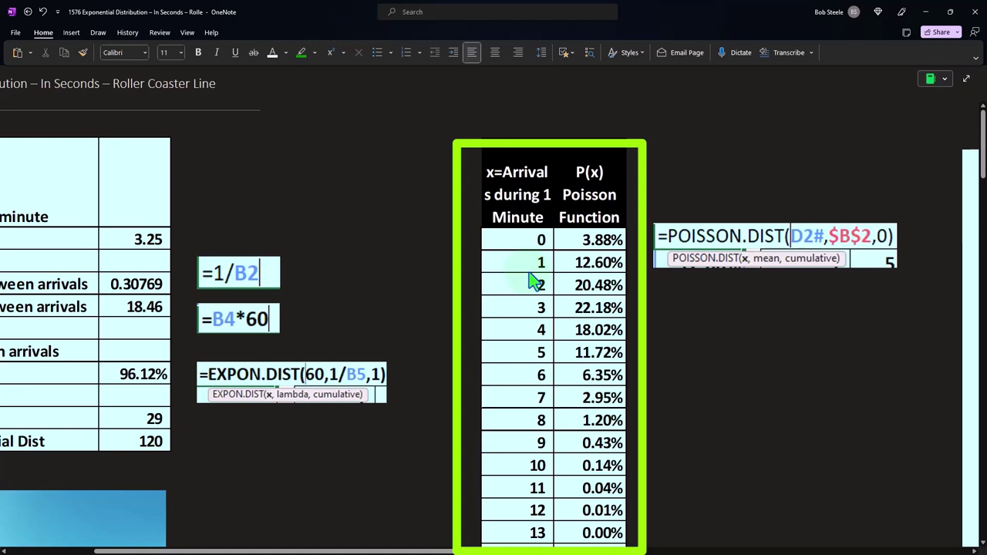
left_click_drag(436, 551, 359, 551)
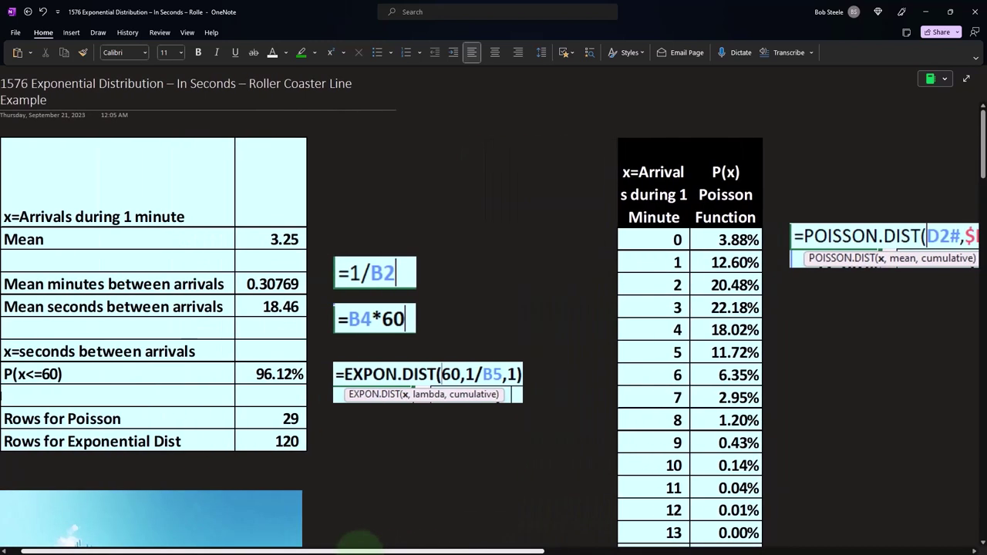
left_click(276, 432)
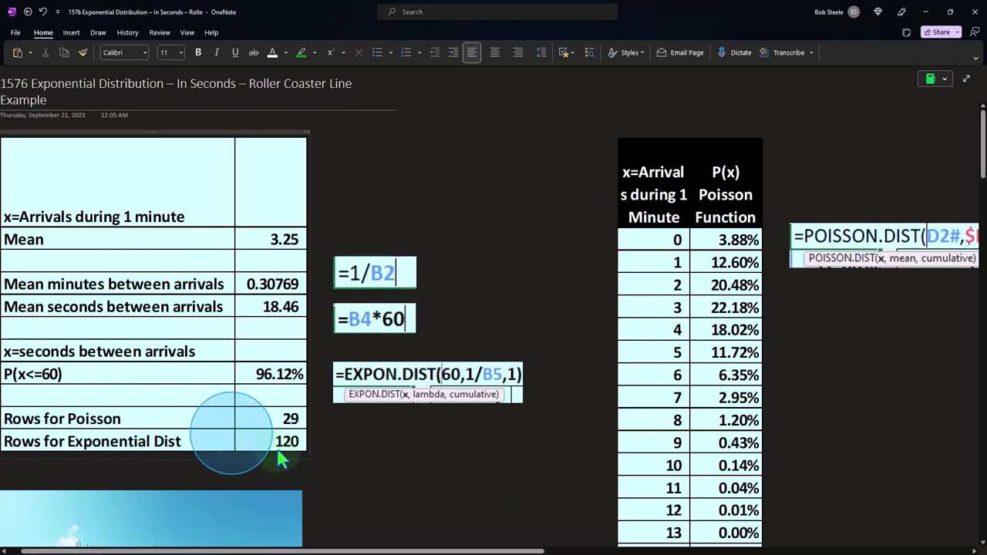
Narrow the cover over the exponential table to reveal its "x=seconds between arrivals" column
left_click_drag(407, 544, 688, 550)
left_click(591, 258)
left_click_drag(573, 460, 648, 462)
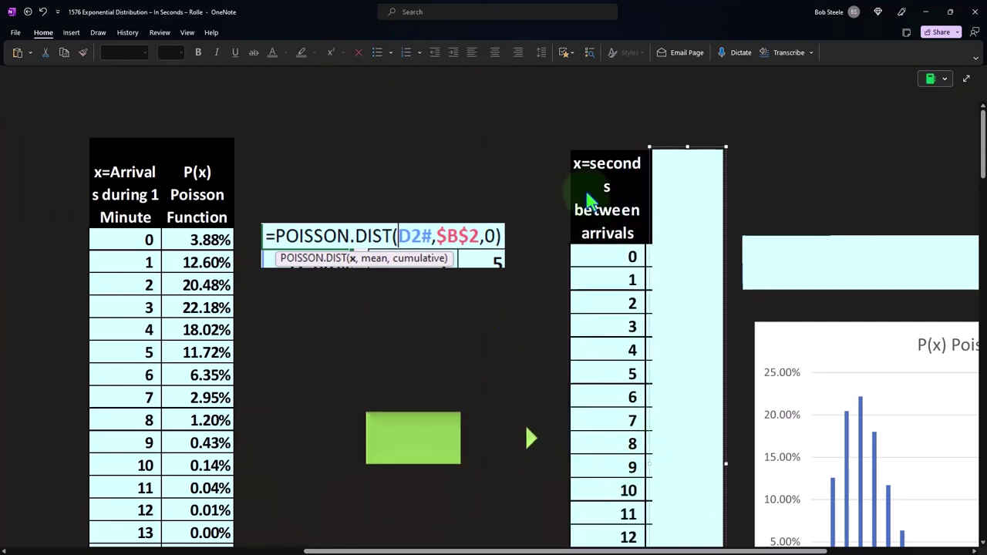
left_click_drag(670, 190, 675, 190)
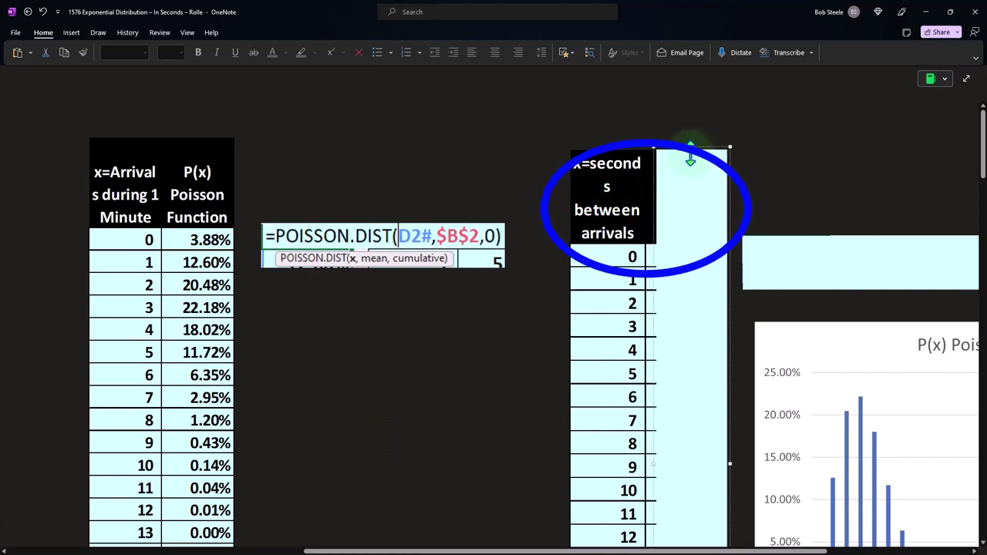
Uncover the P(x) Expon heading with its x=0 row and the formula =EXPON.DIST(G2#,1/$B$5,0), and review the formula against the arrivals table
left_click_drag(691, 146, 692, 269)
left_click(815, 258)
key("Delete")
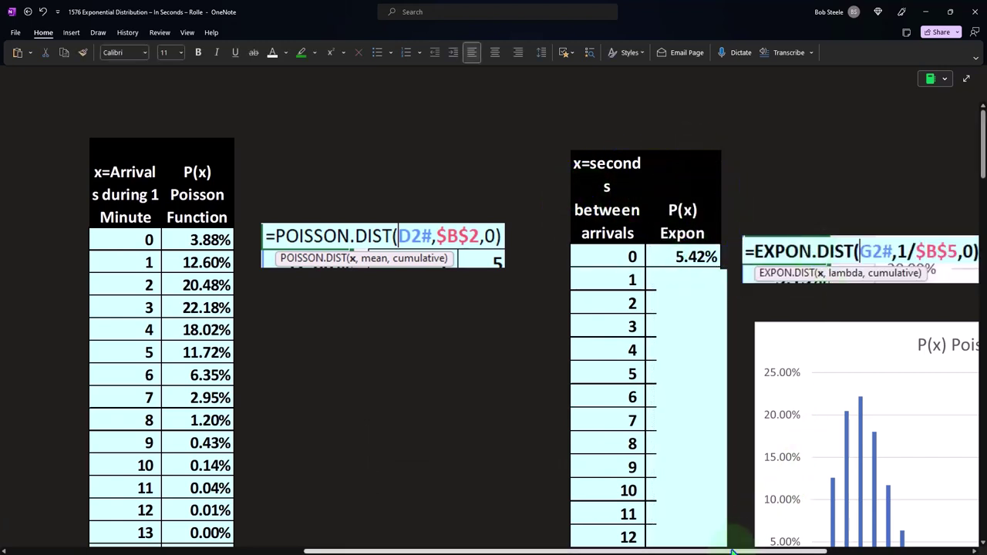
scroll(733, 550, "right", 4)
scroll(494, 347, "right", 2)
mouse_move(498, 210)
left_mouse_down()
mouse_move(584, 315)
mouse_move(659, 209)
mouse_move(498, 210)
left_mouse_up()
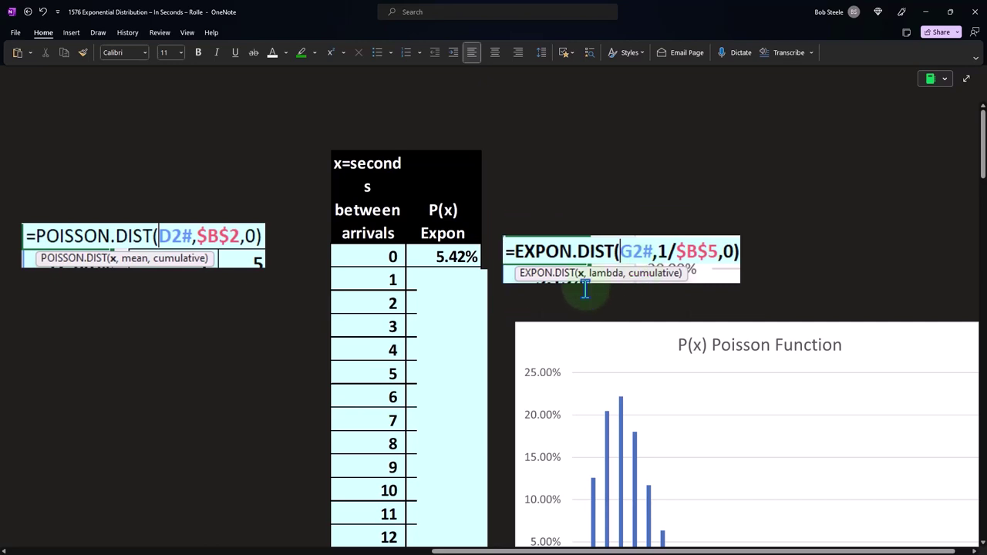
left_click_drag(625, 550, 197, 550)
left_click_drag(396, 550, 794, 550)
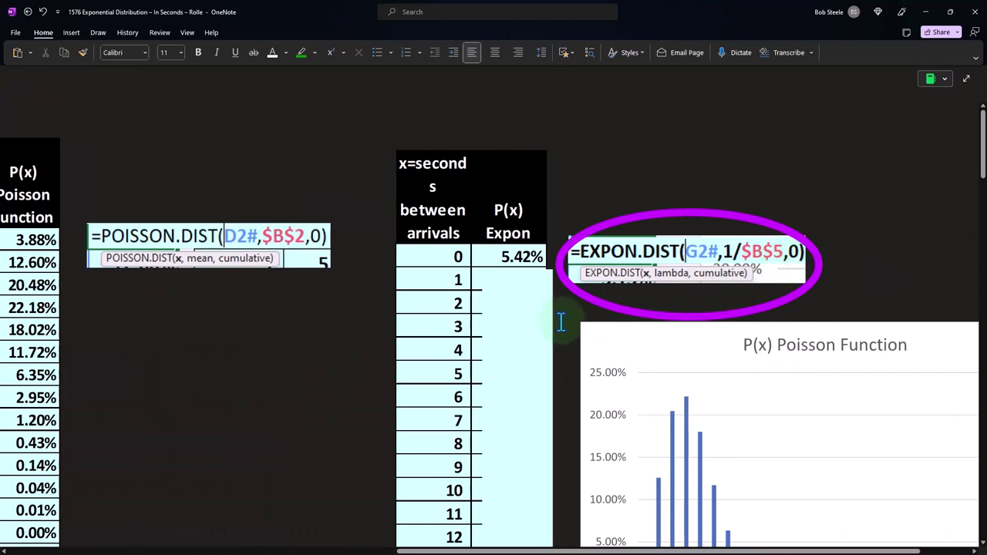
Shrink the cover over the P(x) Expon column to reveal rows 1 to 3, and delete it to expose the rest
left_click(513, 325)
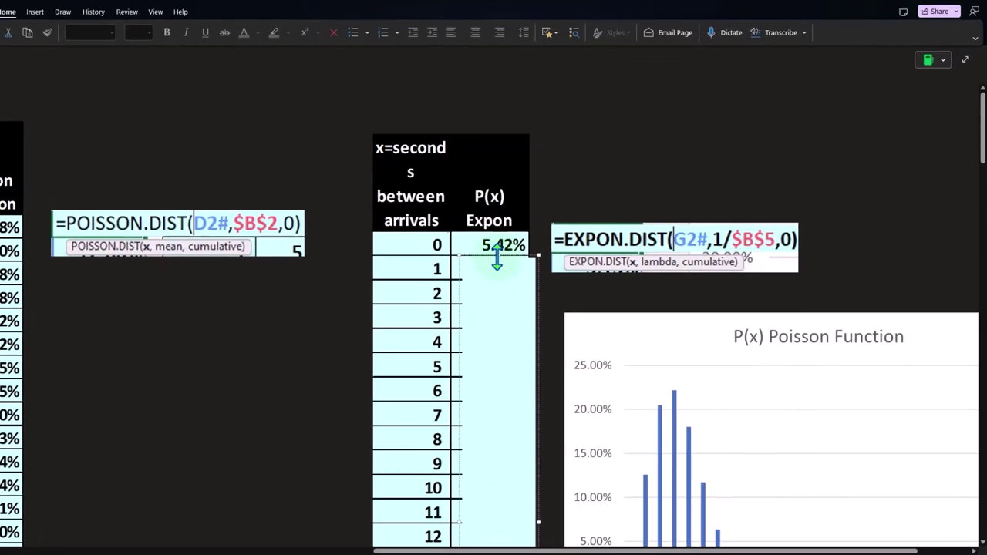
left_click_drag(516, 267, 514, 302)
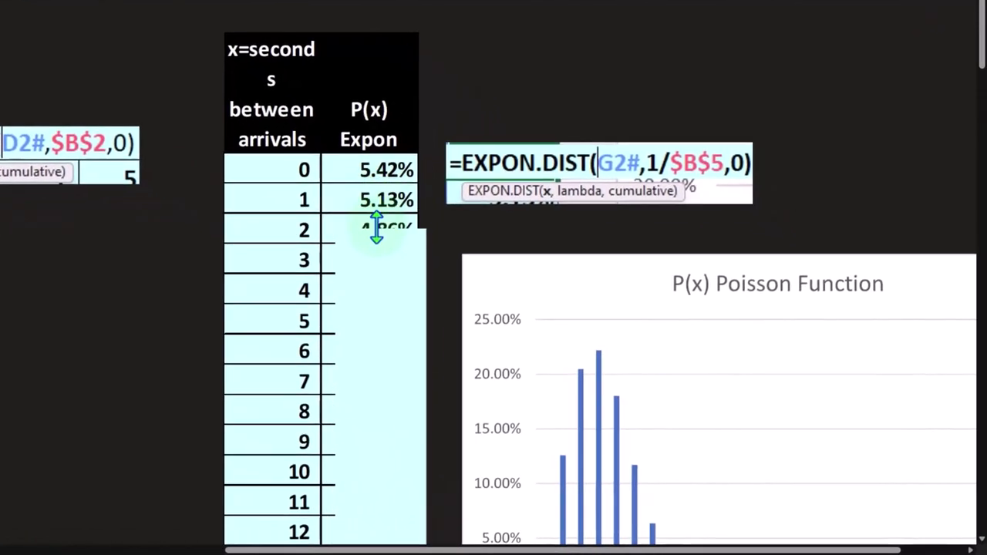
left_click_drag(376, 228, 380, 220)
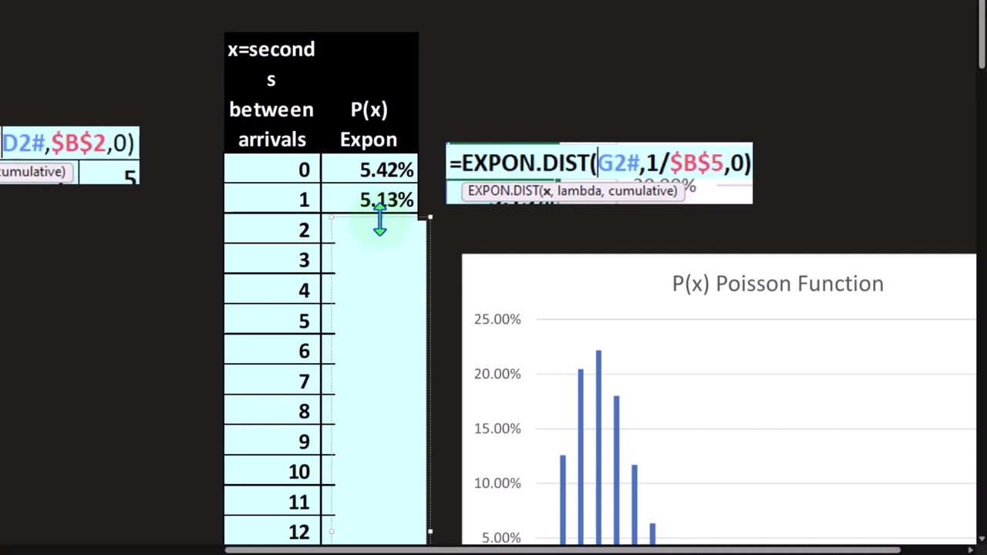
left_click_drag(379, 222, 371, 271)
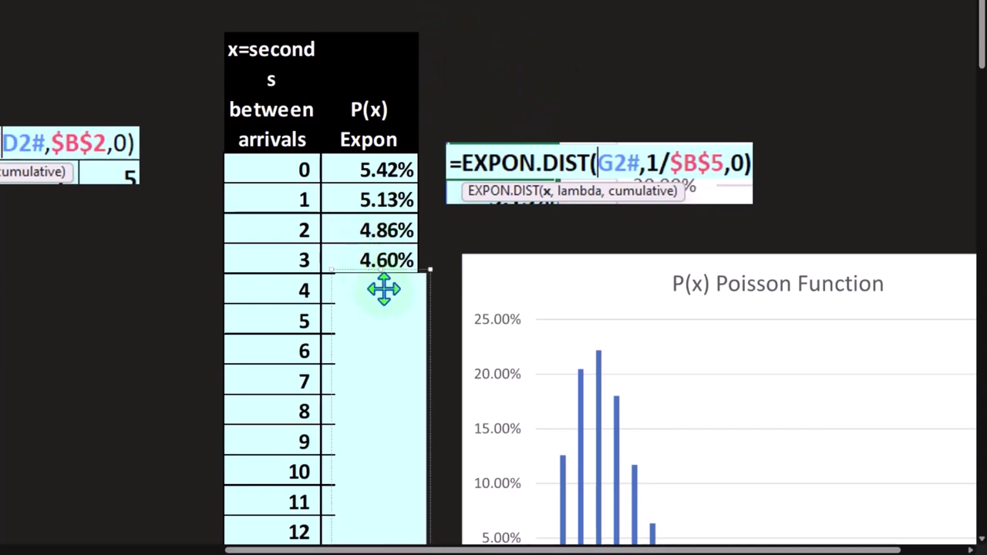
key("Delete")
scroll(384, 289, "down", 5)
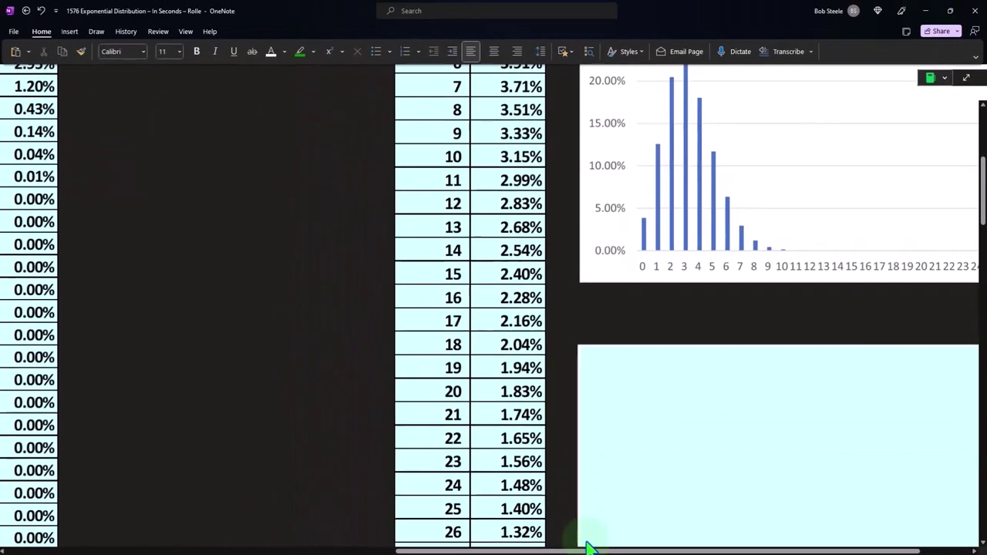
Delete the cover over the P(x) Expon column chart and compare it with the Poisson chart above
left_click_drag(590, 550, 639, 550)
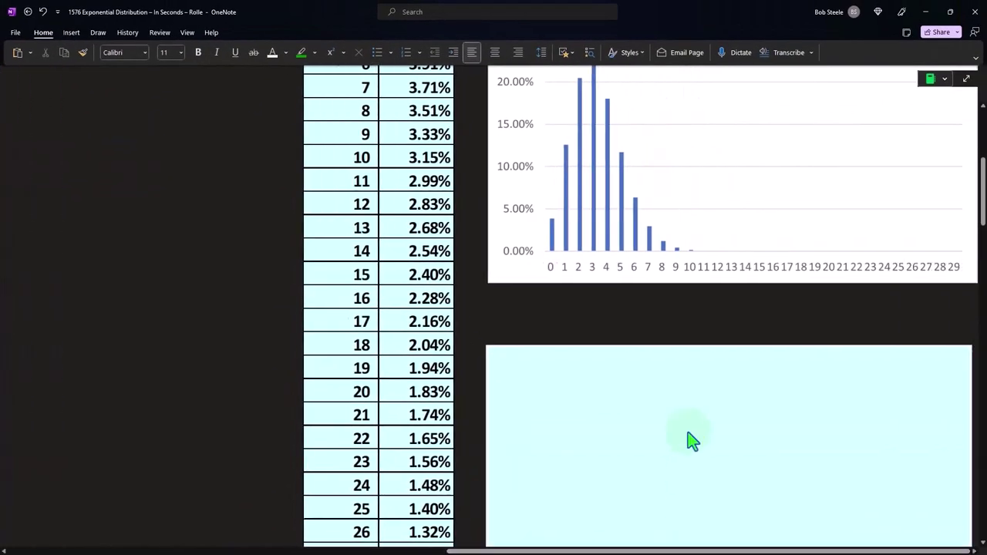
left_click(679, 428)
key("Delete")
scroll(684, 436, "down", 2)
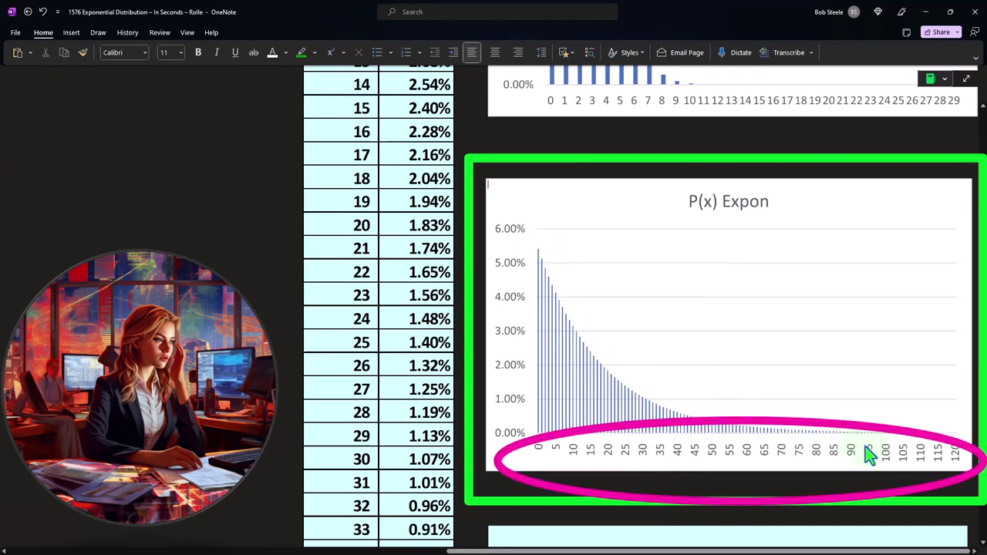
scroll(870, 456, "up", 5)
scroll(870, 457, "down", 3)
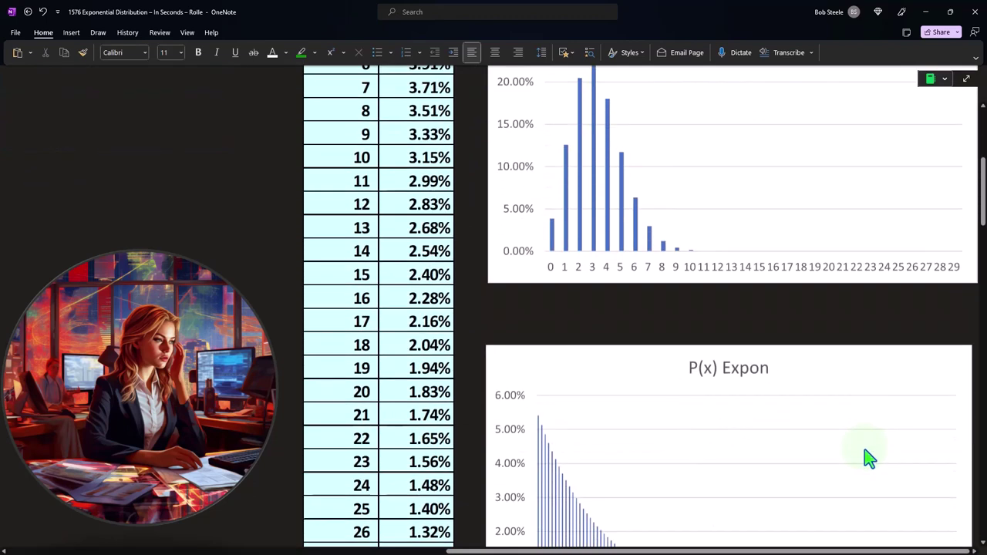
scroll(870, 457, "down", 2)
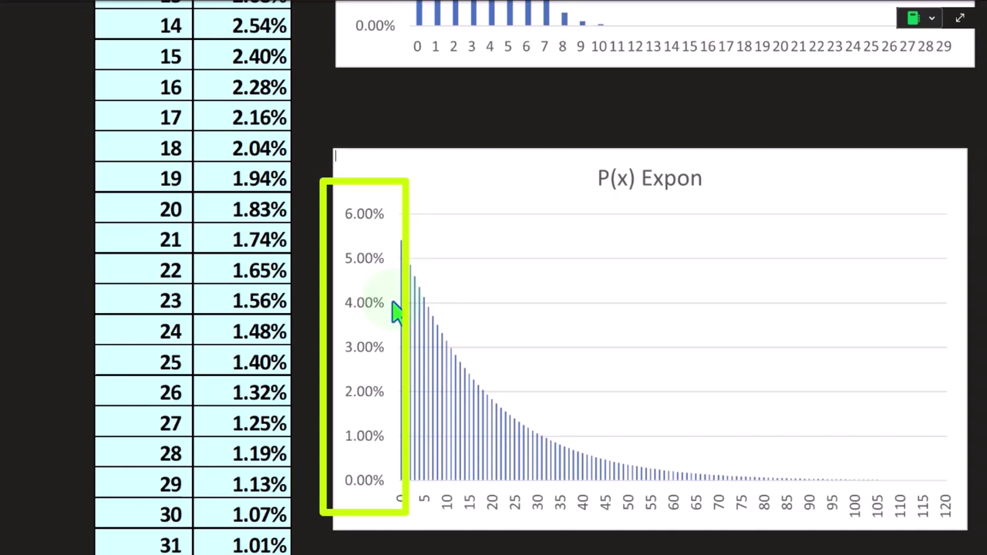
Uncover the P(x) Expon area chart and compare it with the column chart and the exponential table
scroll(401, 310, "down", 4)
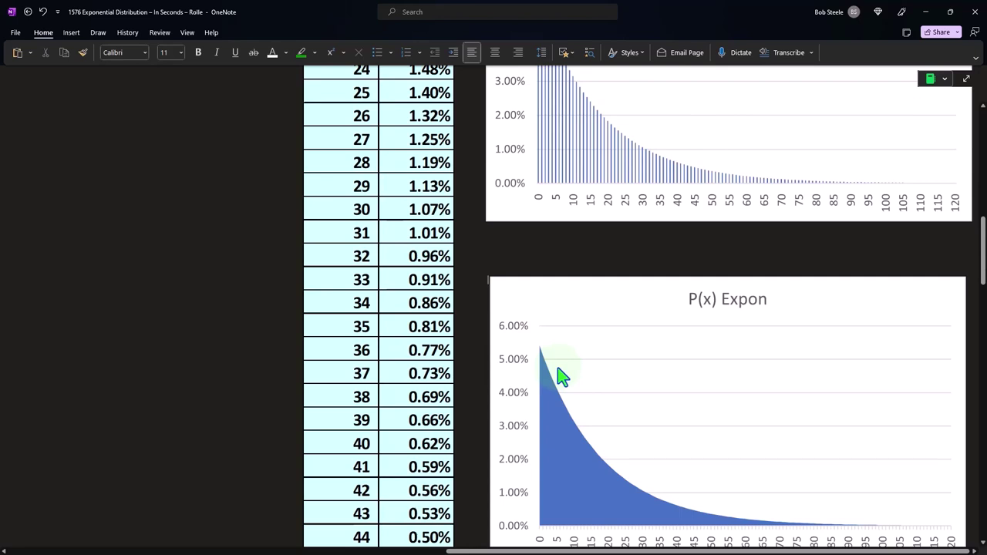
scroll(568, 401, "down", 1)
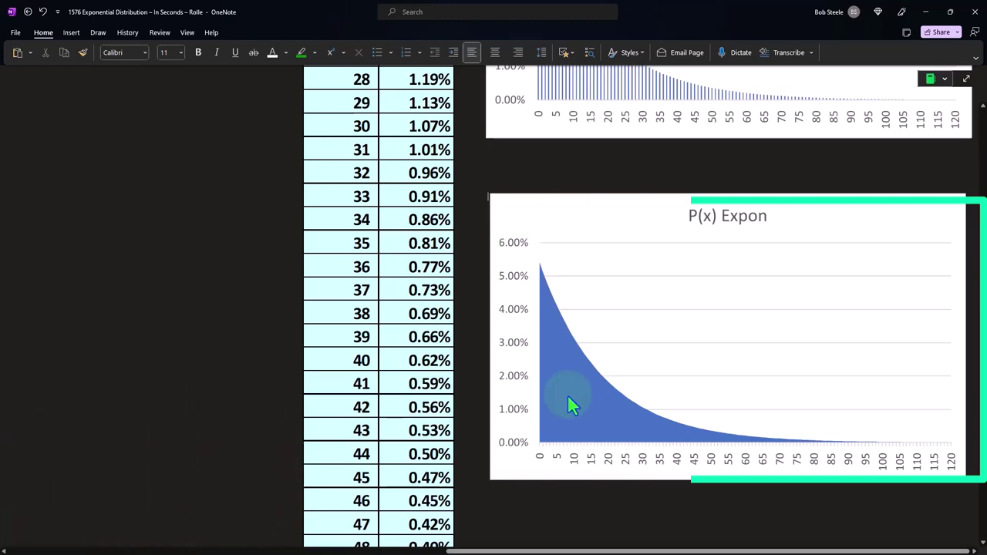
scroll(568, 397, "up", 5)
scroll(571, 405, "up", 6)
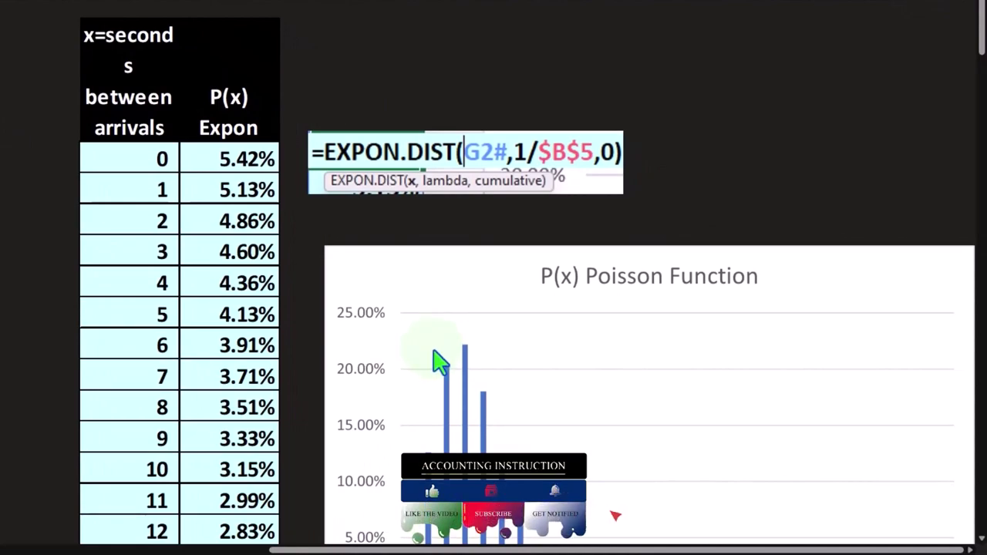
scroll(443, 363, "down", 5)
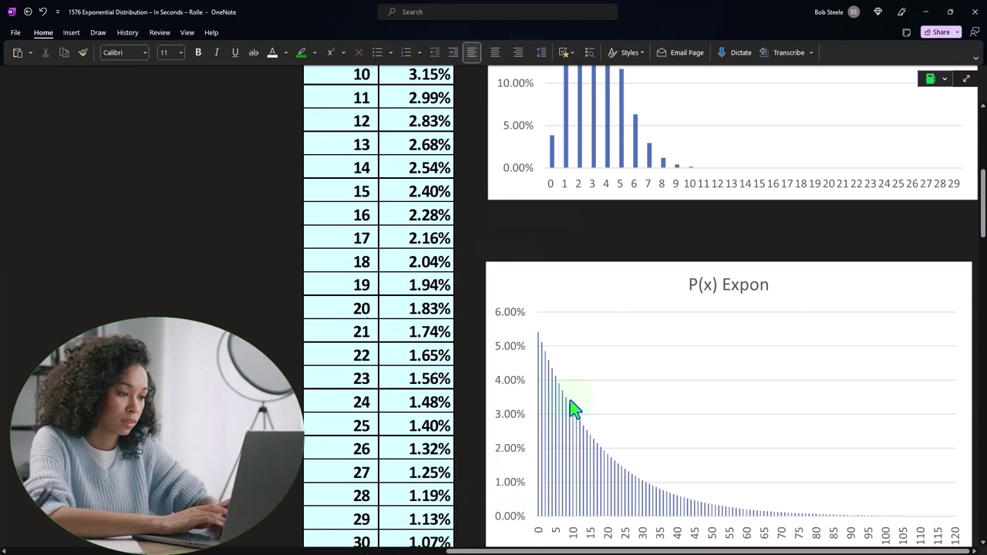
scroll(575, 405, "up", 6)
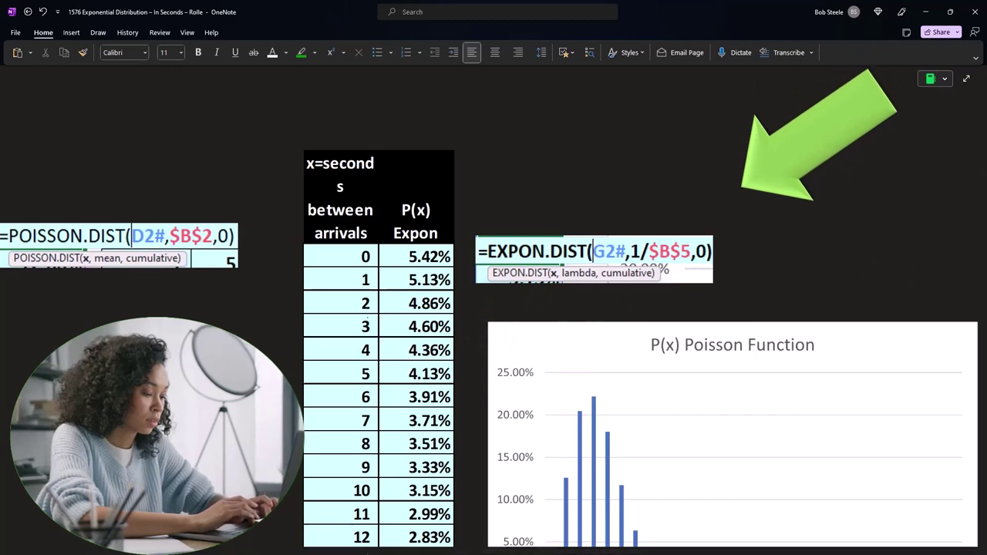
Switch to the calculator, place it over the exponential table to check its current result, and close it
key("alt+Tab")
left_click_drag(765, 267, 454, 334)
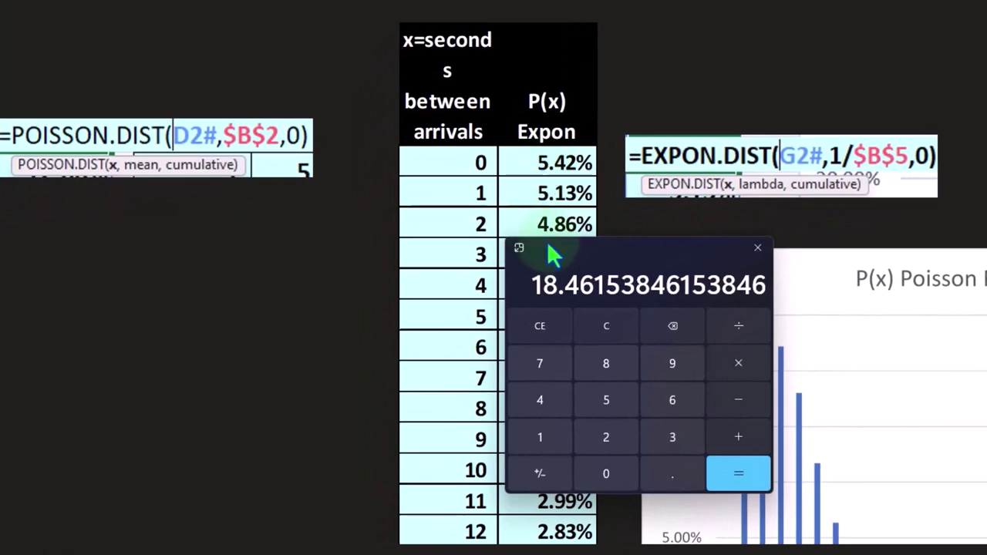
left_click(758, 248)
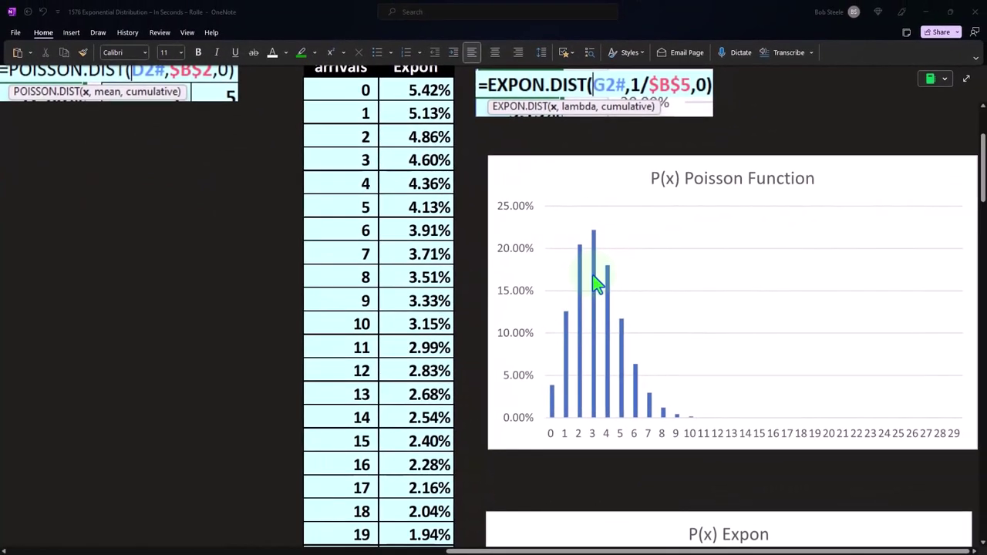
Compare the P(x) Expon column chart with the percentages in the seconds-between-arrivals table
scroll(594, 284, "down", 5)
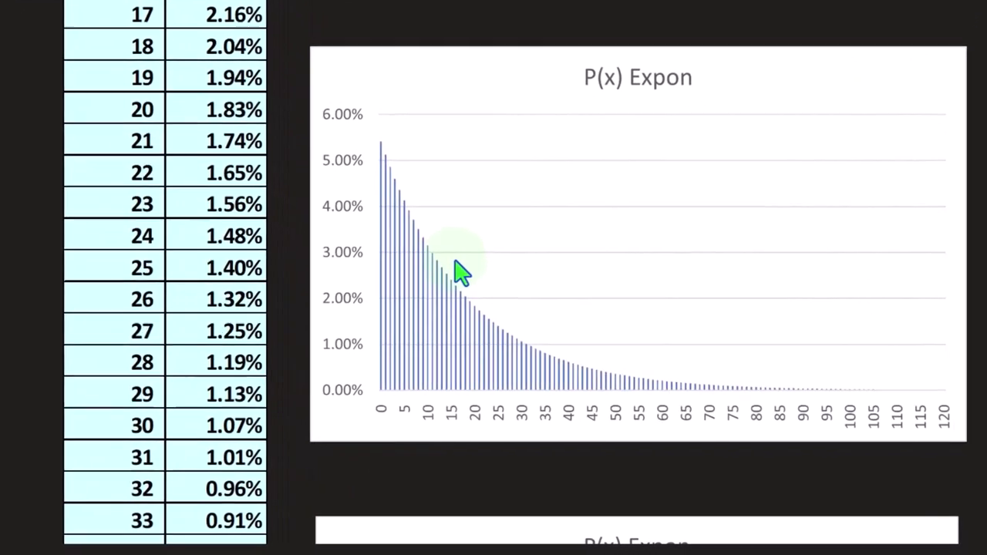
scroll(459, 270, "up", 7)
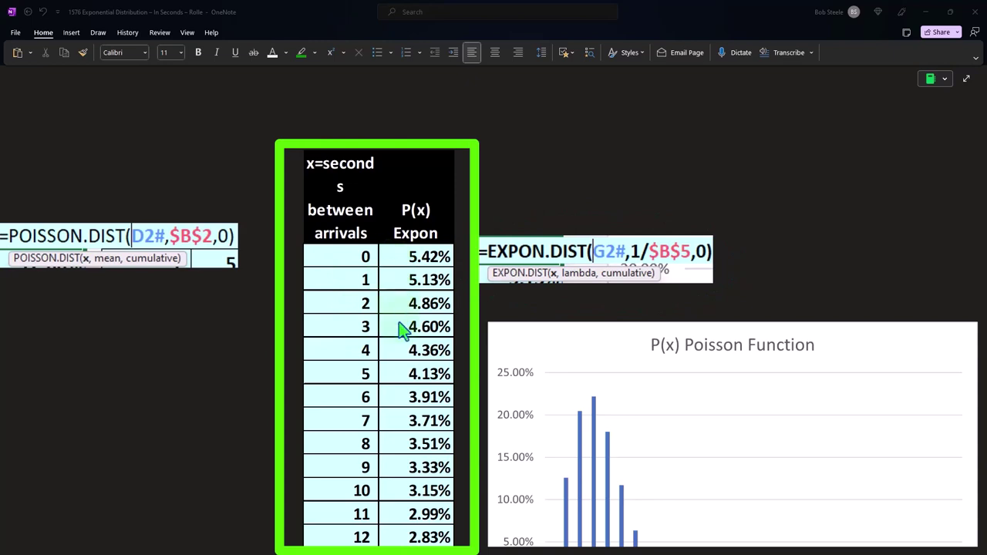
scroll(401, 337, "down", 5)
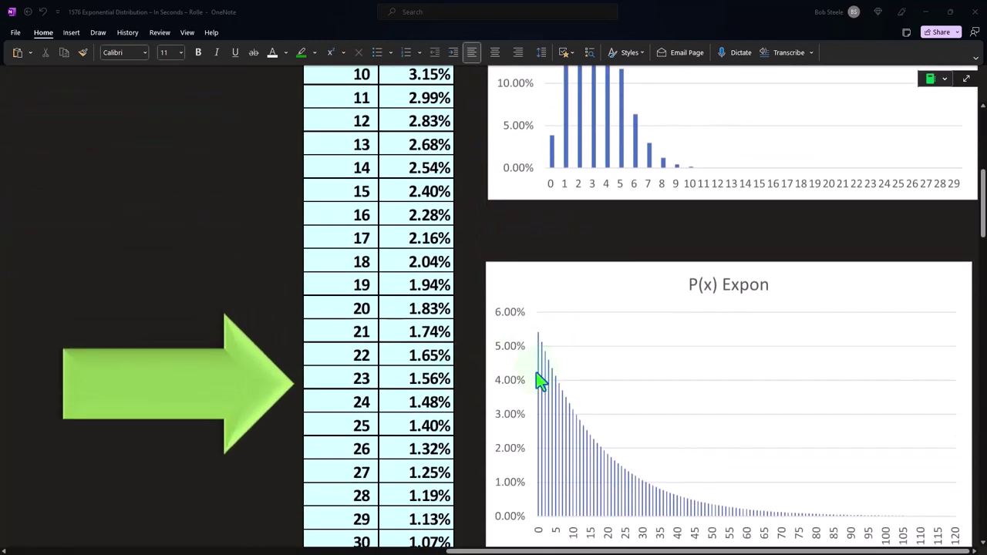